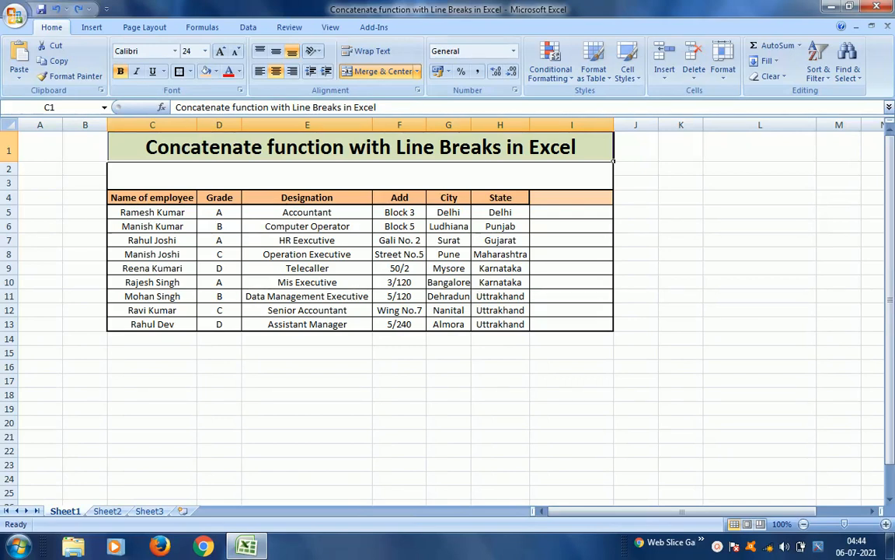
Review the employee table's column headers from Name of employee to State, plus the blank header cell after them
{"action": "left_click", "coordinate": [153, 200]}
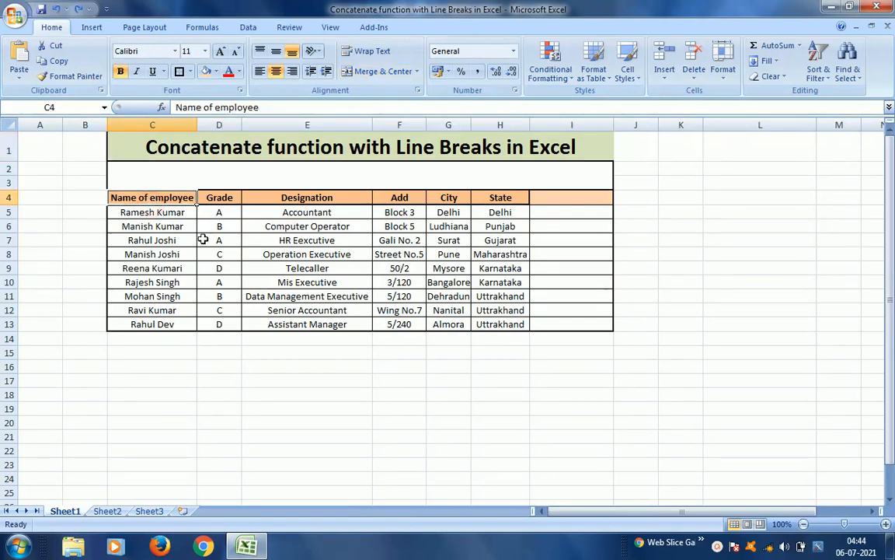
{"action": "left_click", "coordinate": [229, 197]}
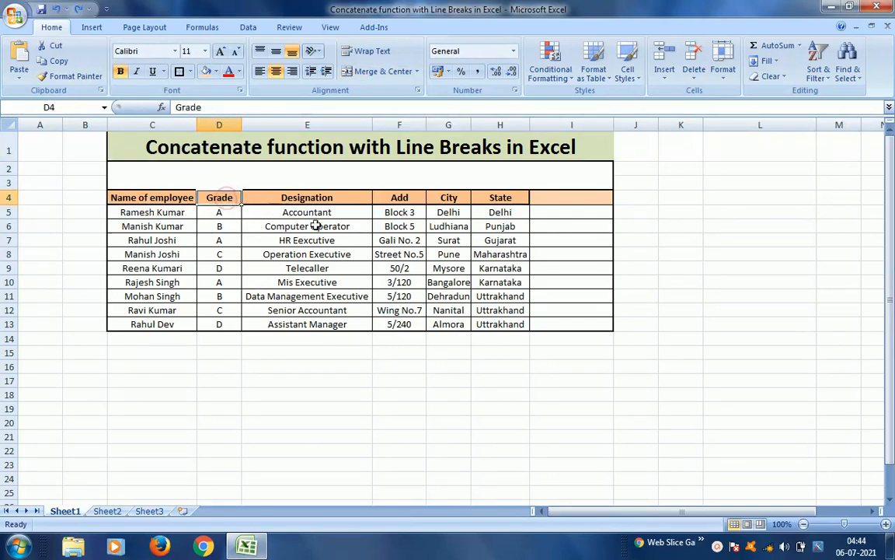
{"action": "left_click", "coordinate": [346, 206]}
{"action": "left_click", "coordinate": [349, 199]}
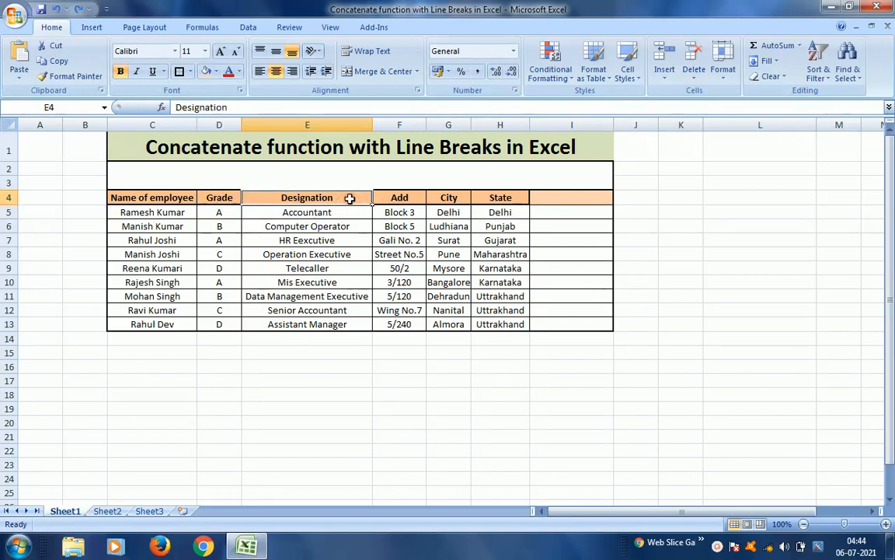
{"action": "left_click", "coordinate": [408, 198]}
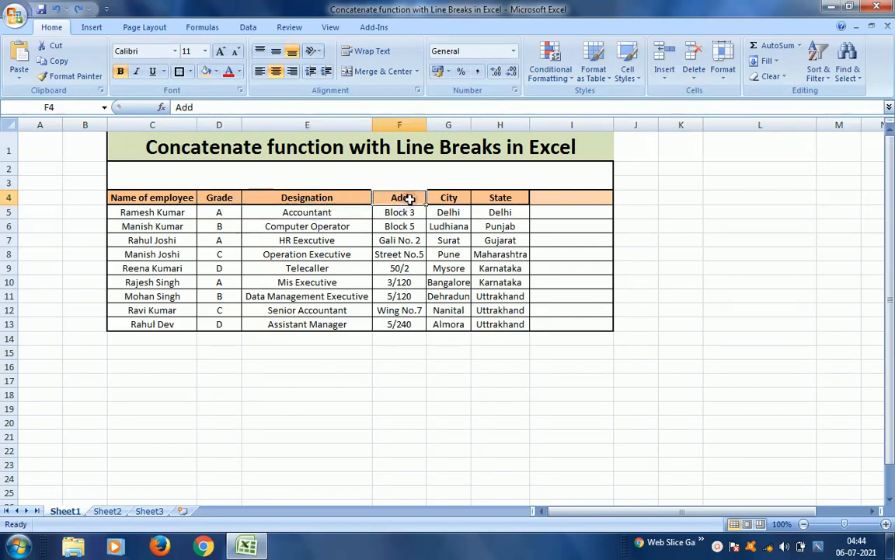
{"action": "left_click", "coordinate": [451, 199]}
{"action": "left_click", "coordinate": [491, 201]}
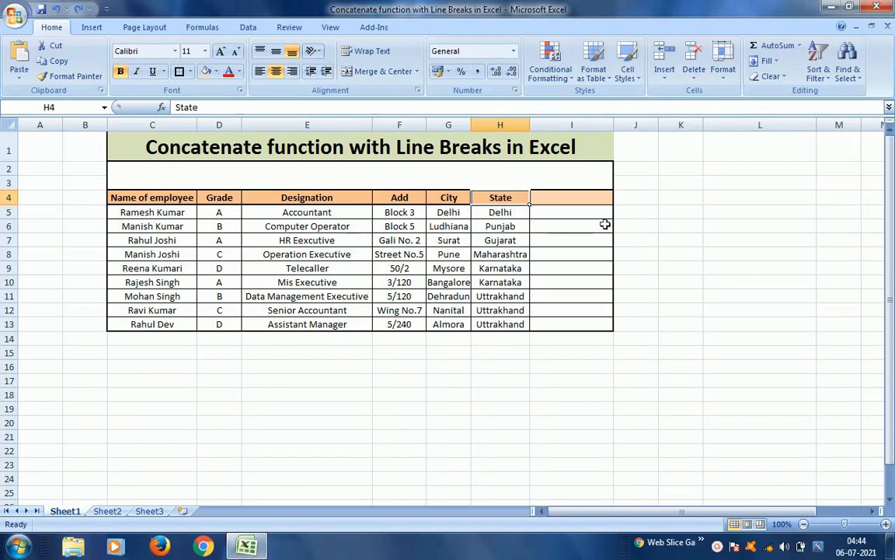
{"action": "left_click", "coordinate": [586, 203]}
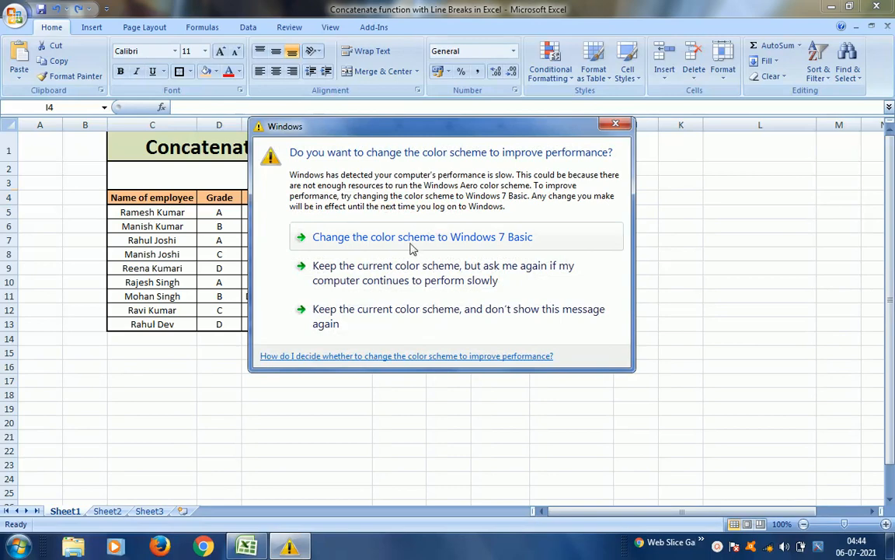
Change the Windows color scheme to Windows 7 Basic
{"action": "left_click", "coordinate": [380, 240]}
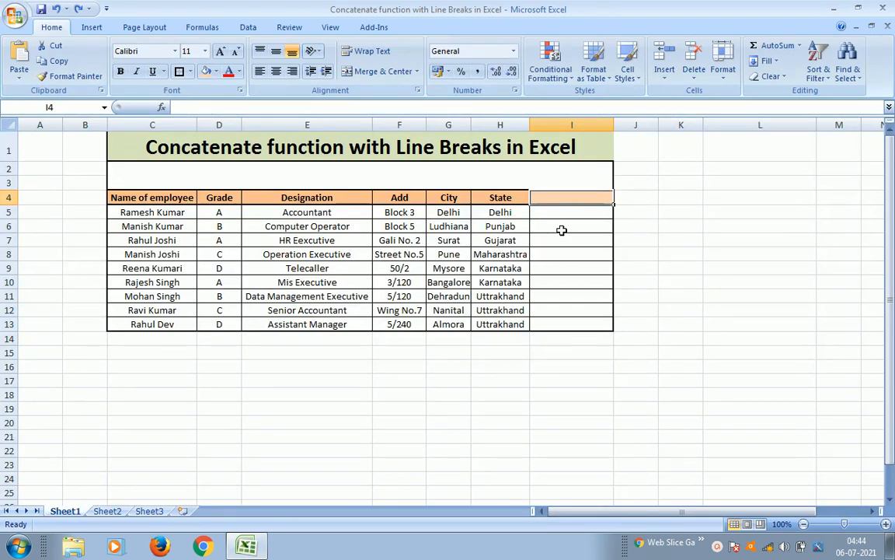
Go over the first empty result cell and each of the six header fields whose data should be combined
{"action": "left_click", "coordinate": [585, 218]}
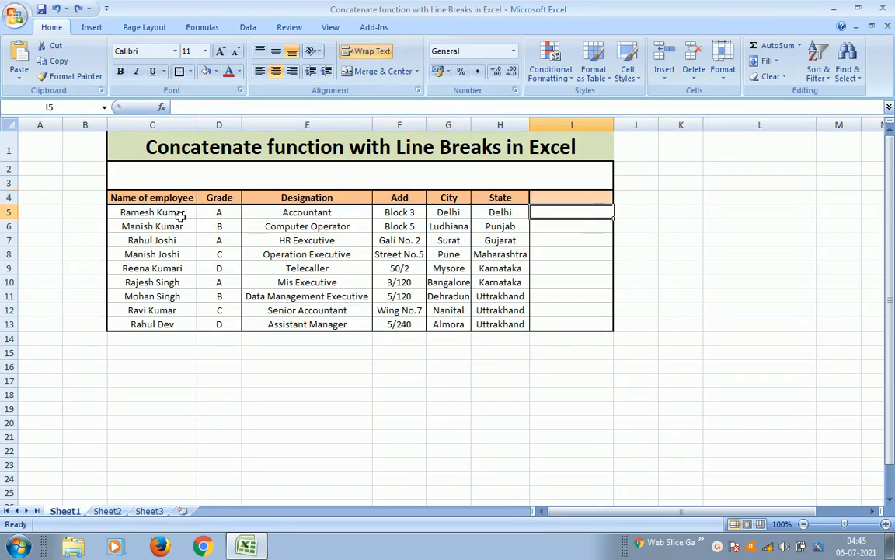
{"action": "left_click", "coordinate": [156, 197]}
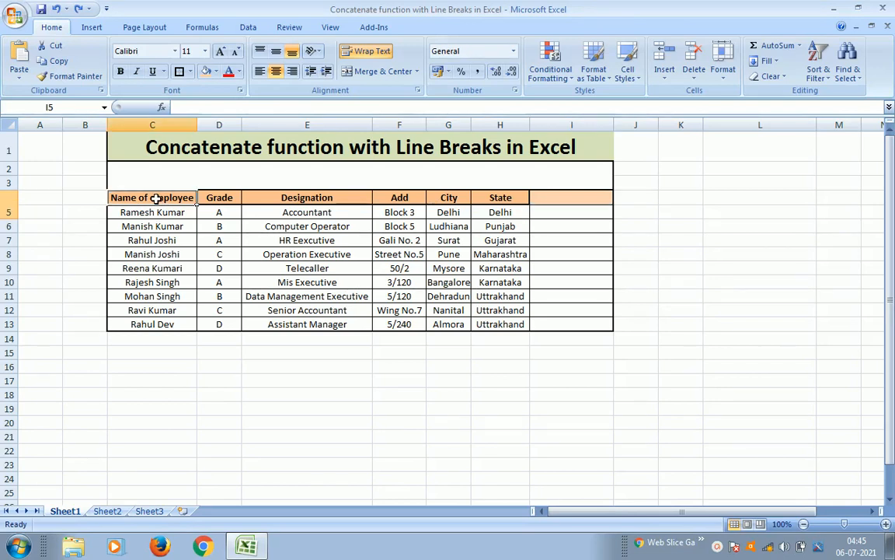
{"action": "left_click", "coordinate": [222, 197]}
{"action": "left_click", "coordinate": [290, 209]}
{"action": "left_click", "coordinate": [394, 197]}
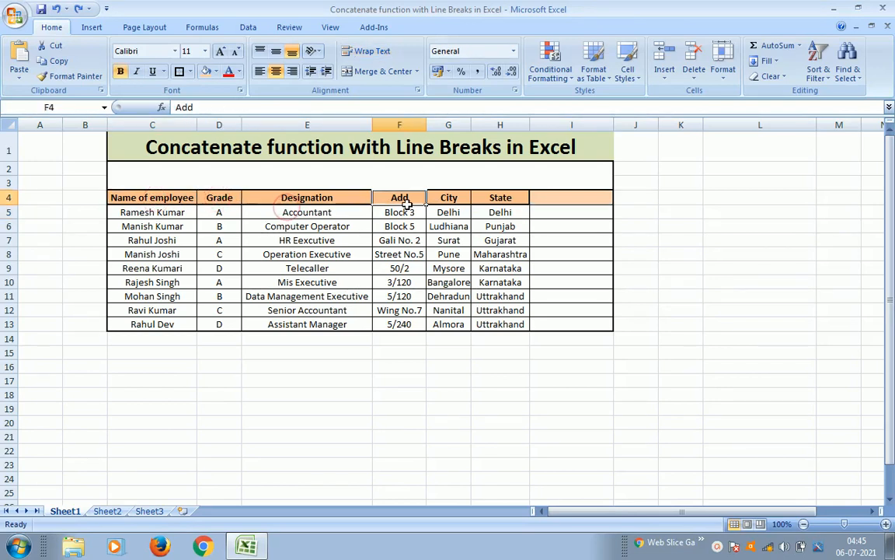
{"action": "left_click", "coordinate": [449, 198]}
{"action": "left_click", "coordinate": [507, 198]}
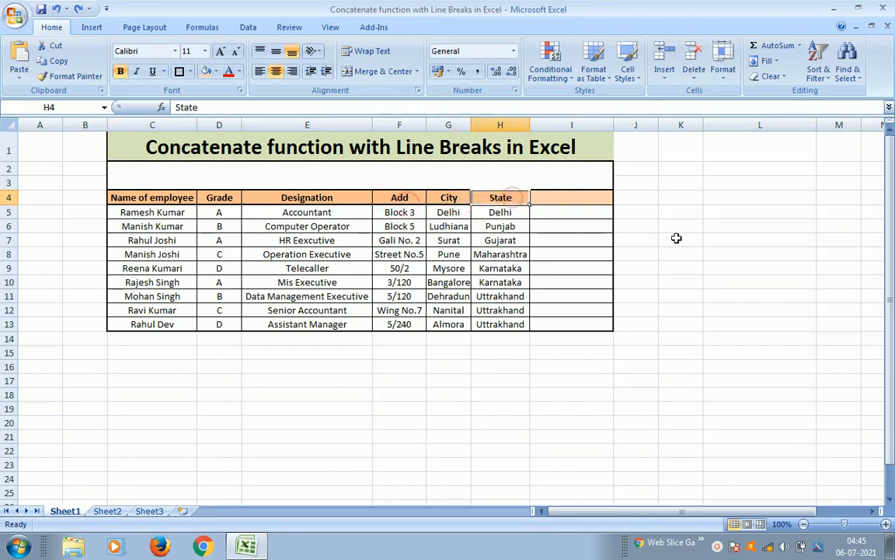
Enter the header "Merge" in cell I4, above the empty column
{"action": "left_click", "coordinate": [577, 200]}
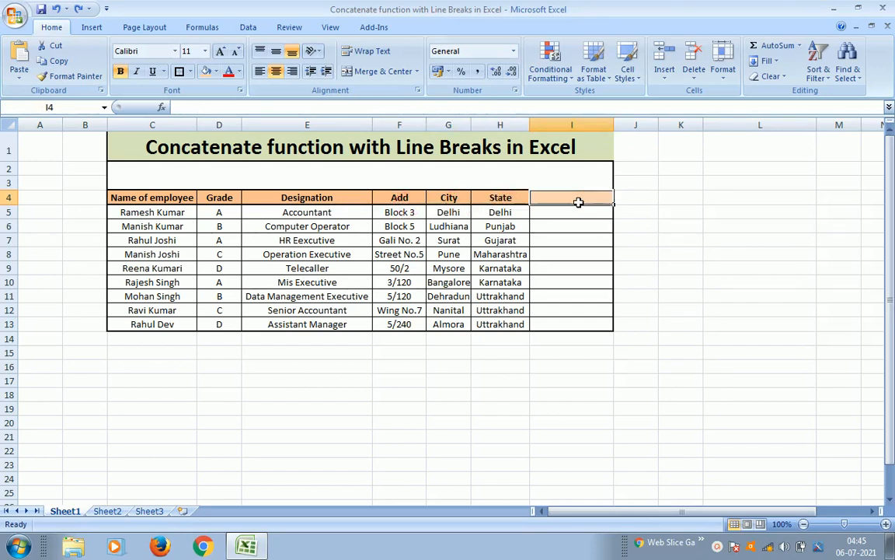
{"action": "type", "text": "Merge"}
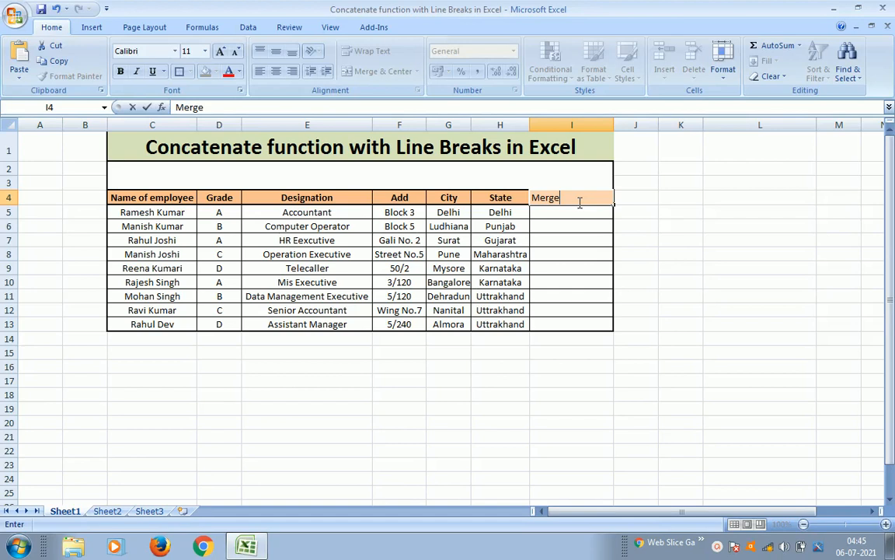
{"action": "key", "text": "ctrl+Return"}
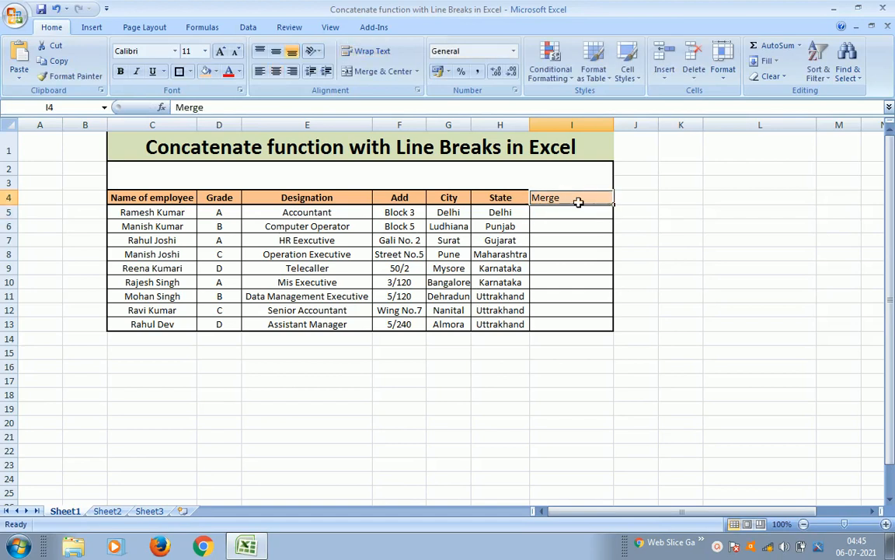
{"action": "key", "text": "Return"}
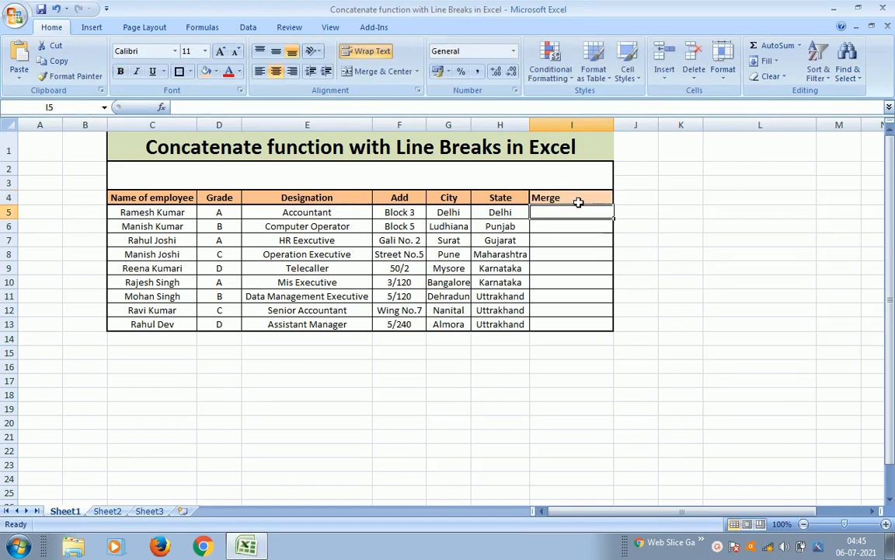
Start a CONCATENATE formula in cell I5 with the employee name in C5 as its first argument
{"action": "type", "text": "="}
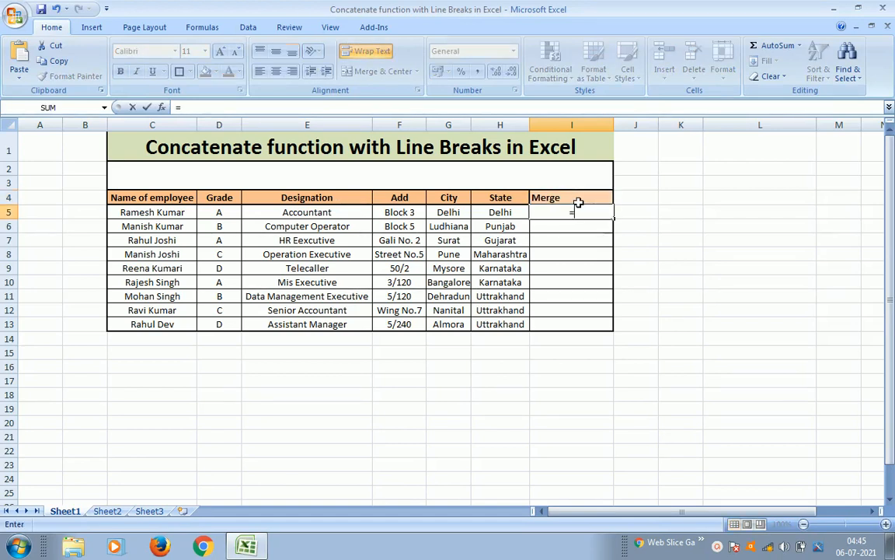
{"action": "type", "text": "con"}
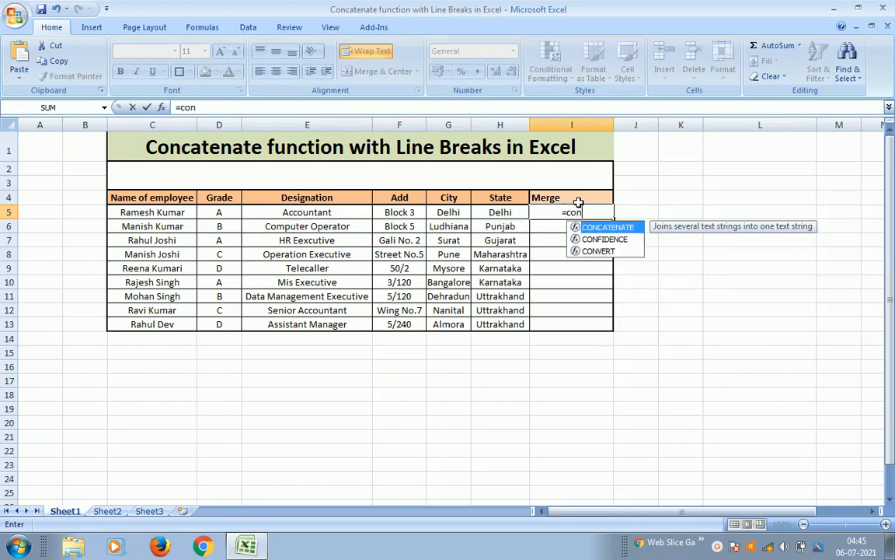
{"action": "key", "text": "Tab"}
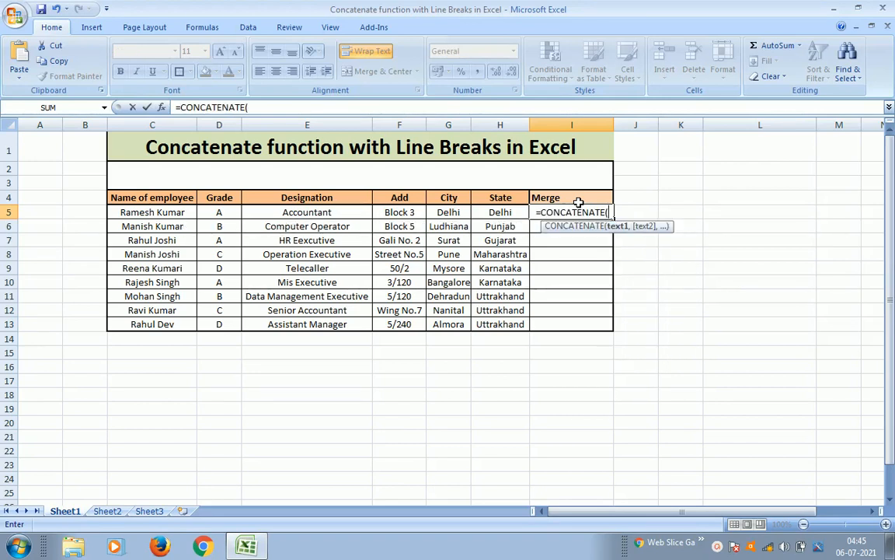
{"action": "key", "text": "Left"}
{"action": "key", "text": "Left"}
{"action": "key", "text": "Left"}
{"action": "key", "text": "Left"}
{"action": "key", "text": "Left"}
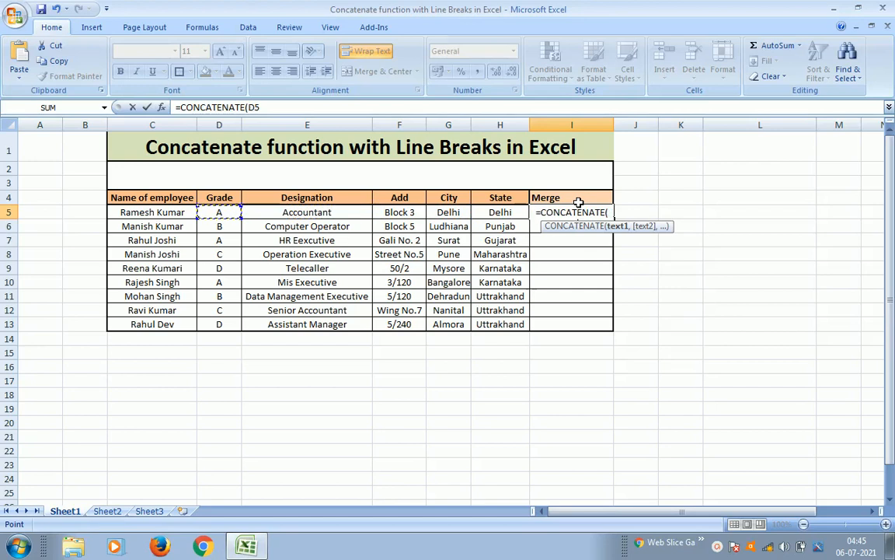
{"action": "key", "text": "Left"}
{"action": "type", "text": ","}
Add the grade in D5 and the designation in E5 as the next arguments of the CONCATENATE formula
{"action": "key", "text": "Left"}
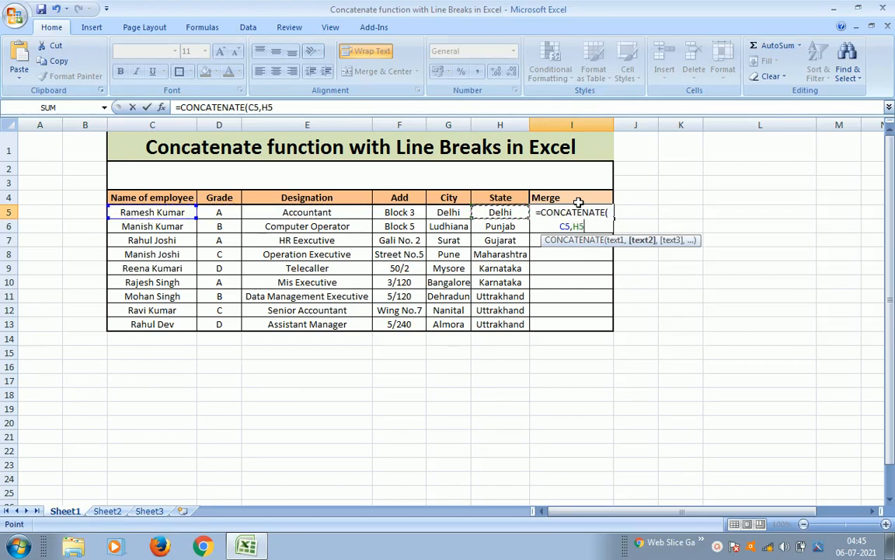
{"action": "key", "text": "Left"}
{"action": "key", "text": "Left"}
{"action": "key", "text": "Left"}
{"action": "key", "text": "Left"}
{"action": "type", "text": ","}
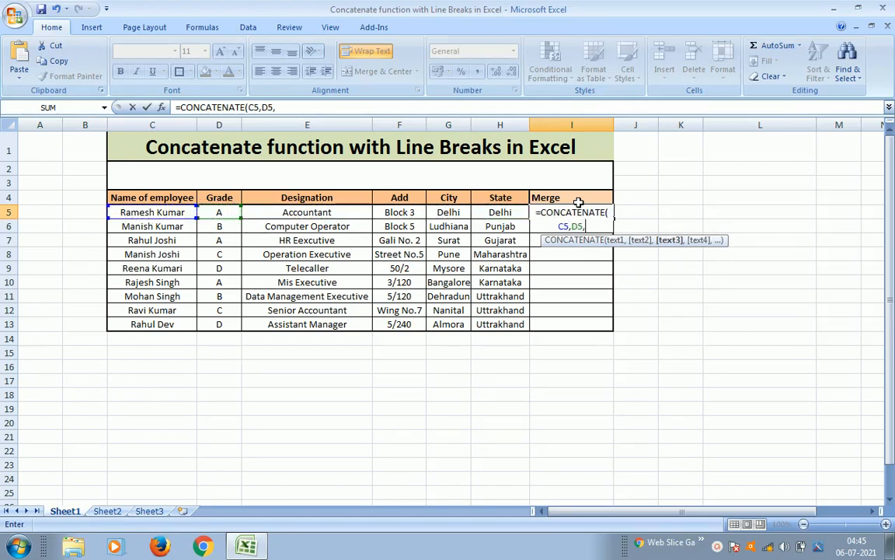
{"action": "key", "text": "Left"}
{"action": "key", "text": "Left"}
{"action": "key", "text": "Left"}
{"action": "key", "text": "Left"}
{"action": "type", "text": ","}
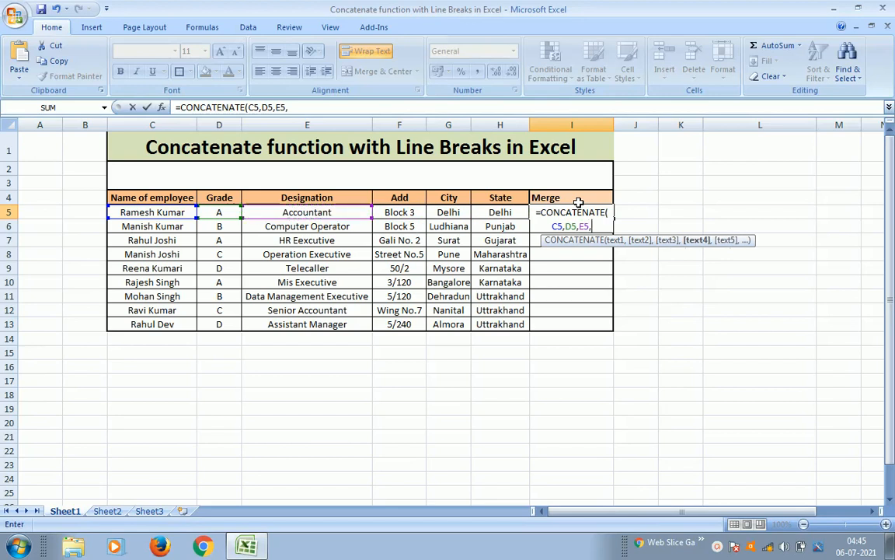
Add the address, city and state cells F5, G5 and H5 as arguments and complete the CONCATENATE formula in I5
{"action": "key", "text": "Left"}
{"action": "key", "text": "Left"}
{"action": "key", "text": "Left"}
{"action": "type", "text": ","}
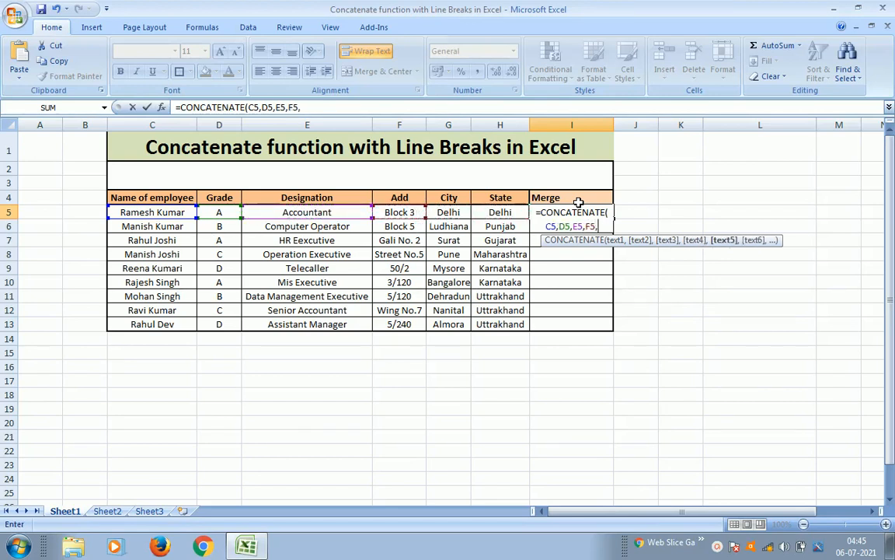
{"action": "key", "text": "Left"}
{"action": "key", "text": "Left"}
{"action": "type", "text": ","}
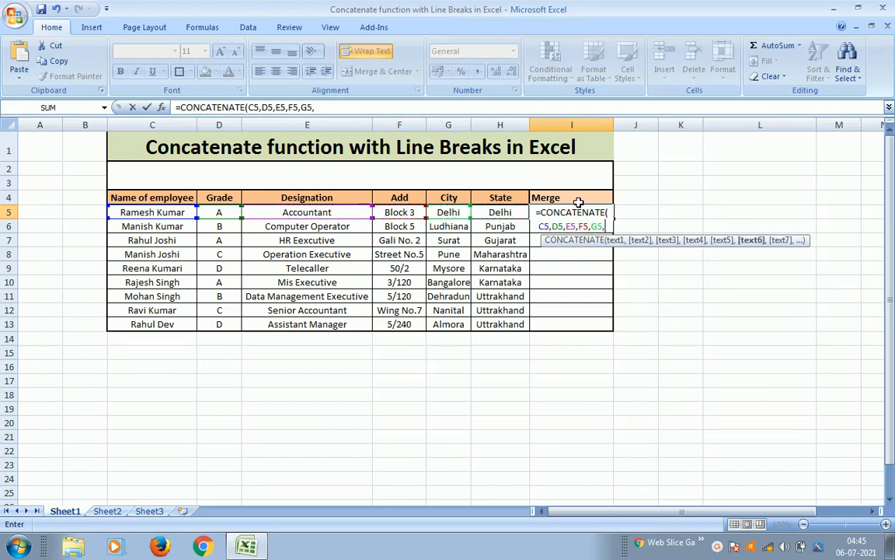
{"action": "key", "text": "Left"}
{"action": "type", "text": ")"}
{"action": "key", "text": "Return"}
{"action": "key", "text": "Up"}
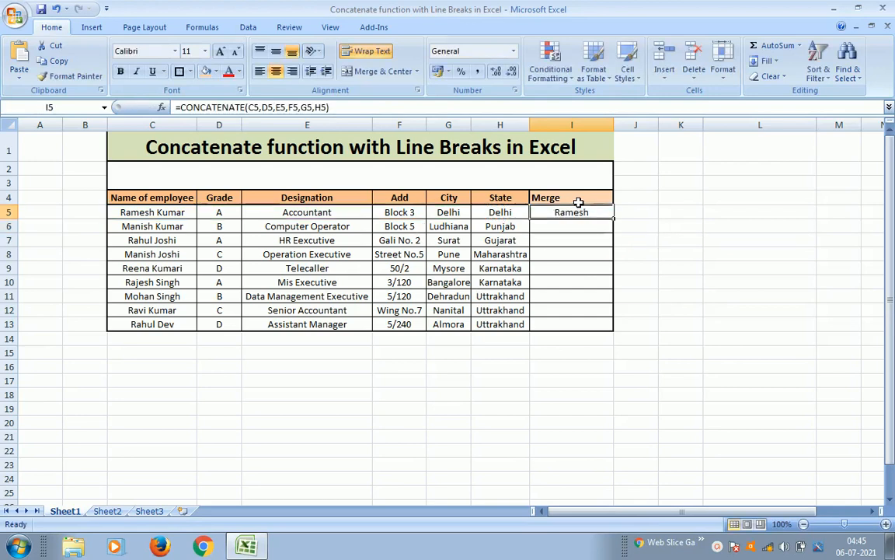
Widen column I until the merged text in I5 fits on one line with room to spare
{"action": "left_click_drag", "start_coordinate": [613, 127], "coordinate": [768, 147]}
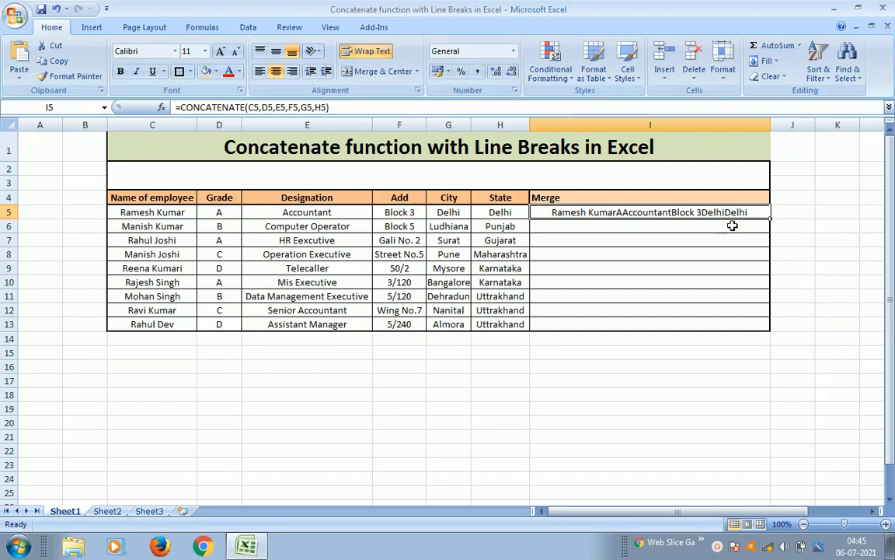
{"action": "left_click_drag", "start_coordinate": [770, 126], "coordinate": [794, 124]}
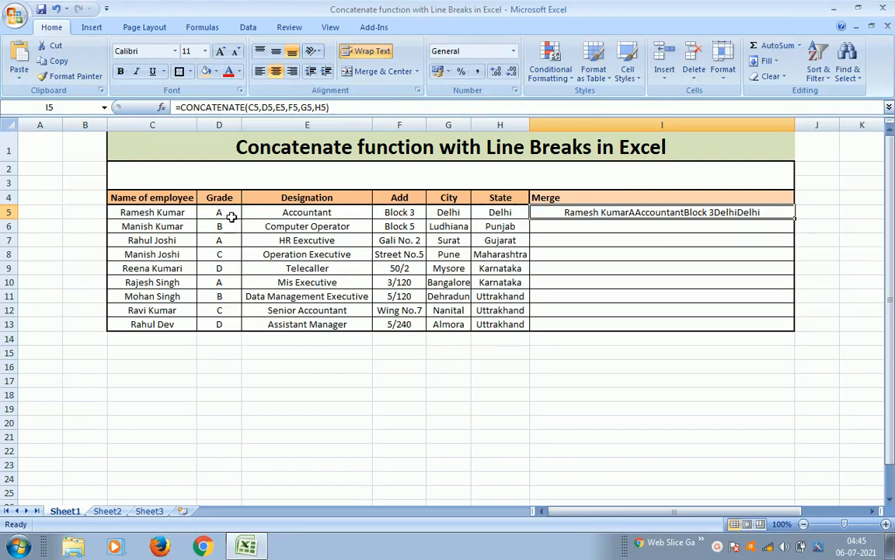
Edit the formula in I5 to insert a space argument " " between C5 and D5
{"action": "double_click", "coordinate": [645, 211]}
{"action": "key", "text": "Escape"}
{"action": "key", "text": "F2"}
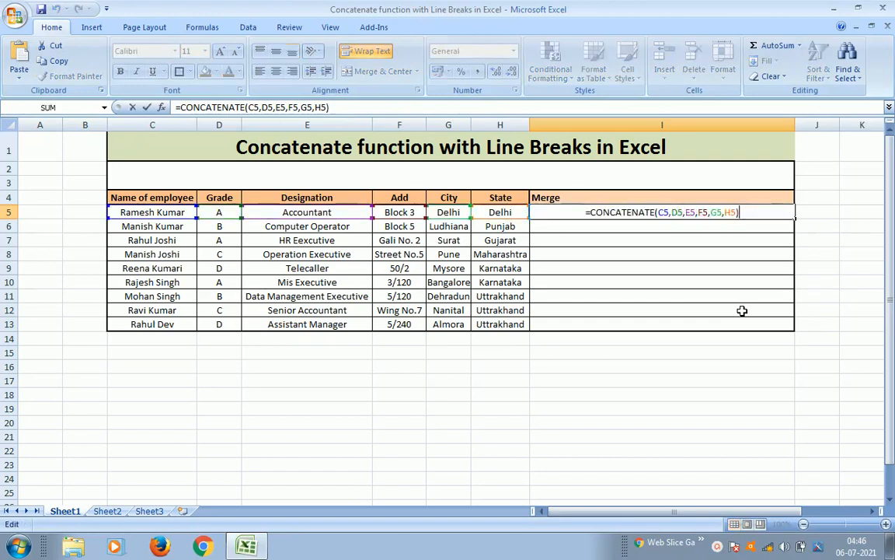
{"action": "key", "text": "Left"}
{"action": "key", "text": "Left"}
{"action": "key", "text": "Left"}
{"action": "key", "text": "Left"}
{"action": "key", "text": "Left"}
{"action": "key", "text": "Left"}
{"action": "key", "text": "Left"}
{"action": "key", "text": "Left"}
{"action": "key", "text": "Left"}
{"action": "key", "text": "Left"}
{"action": "key", "text": "Left"}
{"action": "key", "text": "Left"}
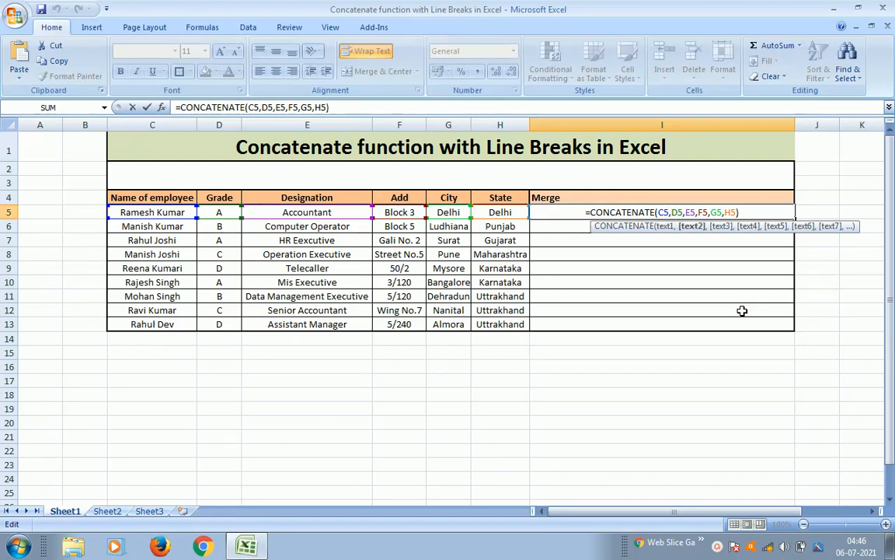
{"action": "type", "text": "\""}
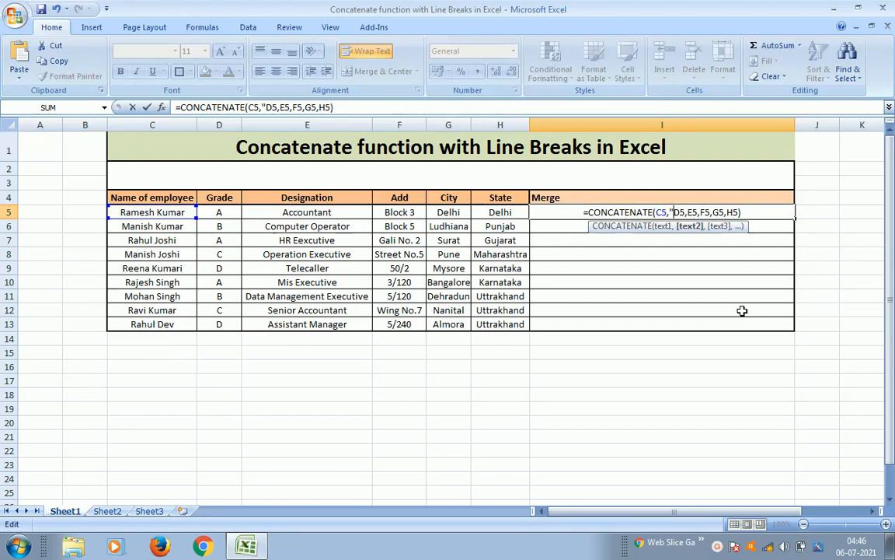
{"action": "type", "text": "\""}
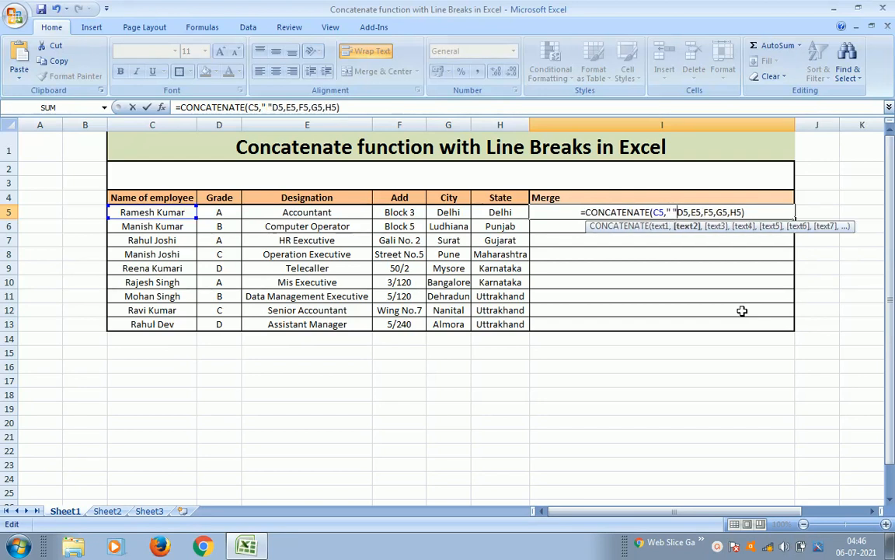
{"action": "type", "text": ","}
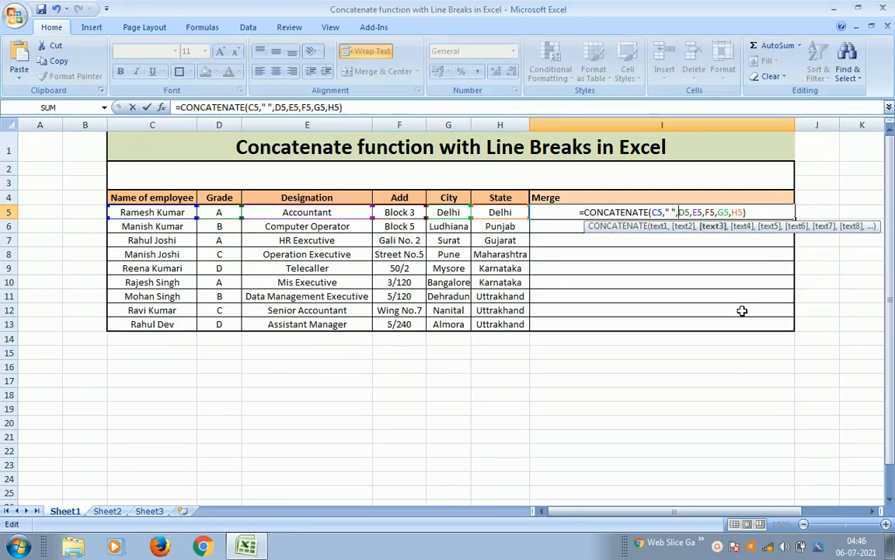
Insert a space argument " " between E5 and F5 in the CONCATENATE formula in I5
{"action": "key", "text": "Right"}
{"action": "key", "text": "Right"}
{"action": "key", "text": "Right"}
{"action": "key", "text": "Right"}
{"action": "key", "text": "Right"}
{"action": "key", "text": "Right"}
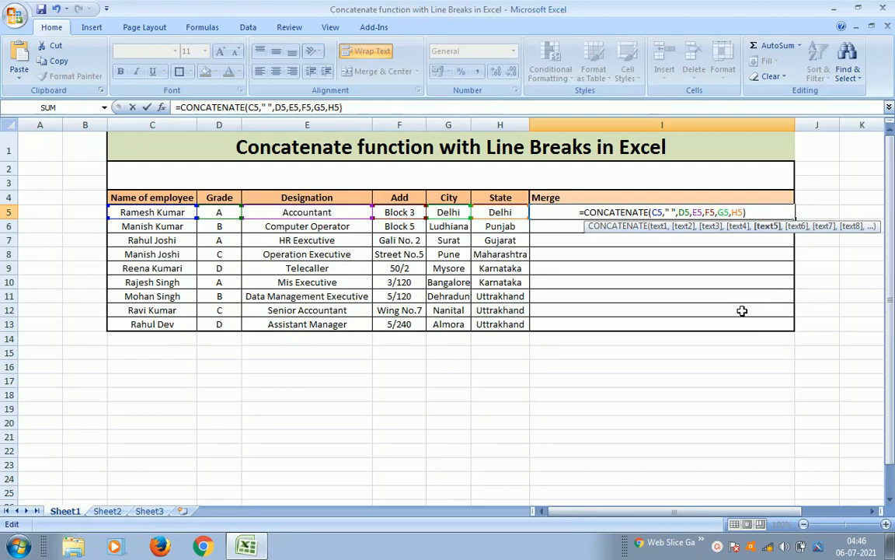
{"action": "type", "text": "\""}
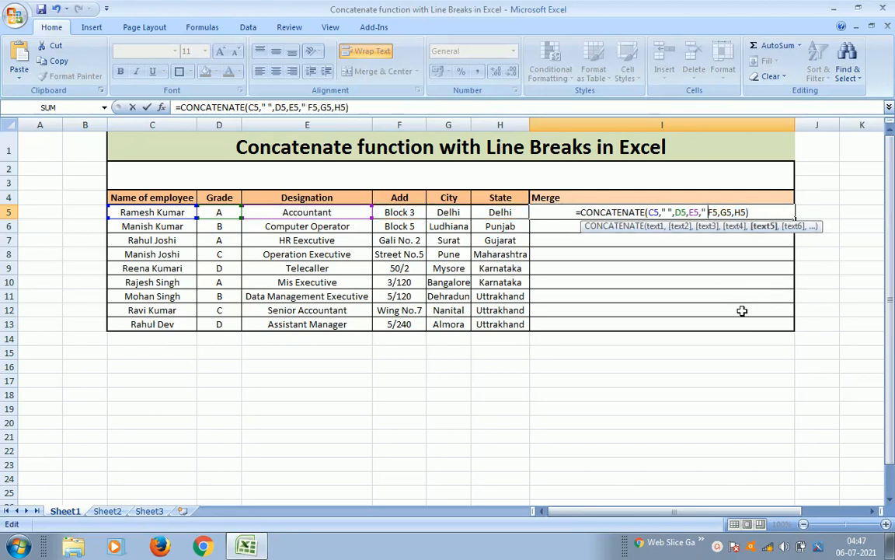
{"action": "type", "text": " \""}
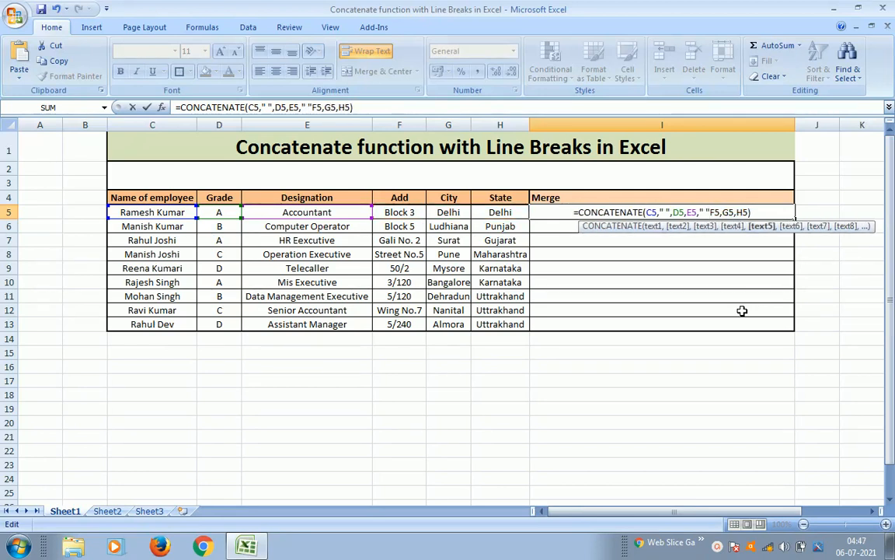
{"action": "type", "text": ","}
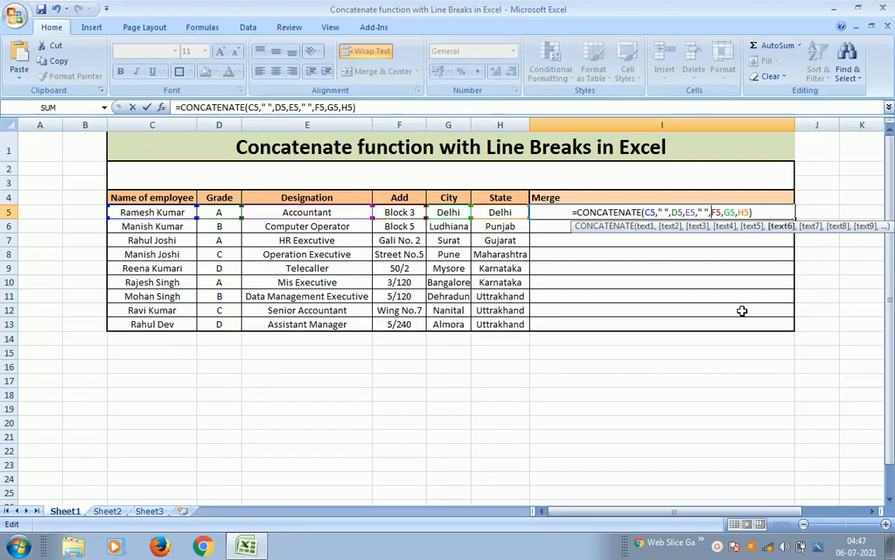
Insert a space argument " " between G5 and H5 in the CONCATENATE formula
{"action": "key", "text": "Right"}
{"action": "key", "text": "Right"}
{"action": "key", "text": "Right"}
{"action": "key", "text": "Right"}
{"action": "key", "text": "Right"}
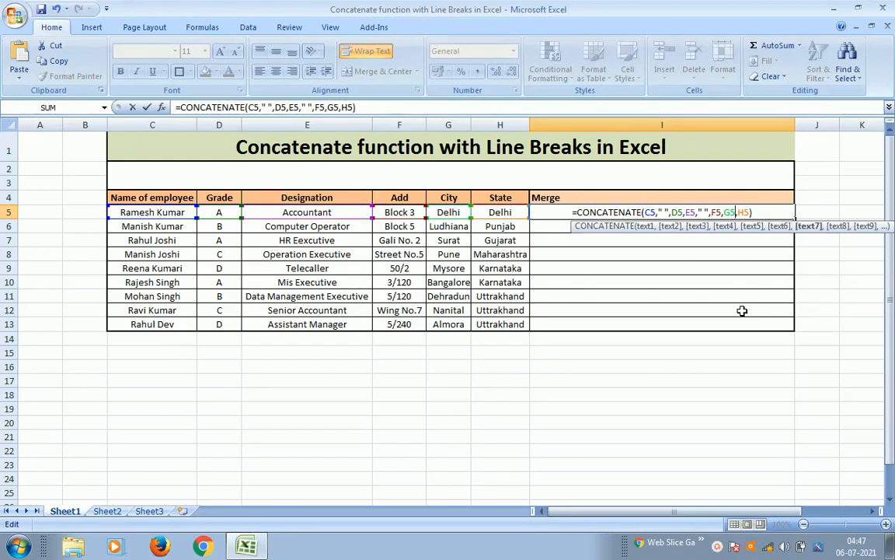
{"action": "key", "text": "Right"}
{"action": "type", "text": "\""}
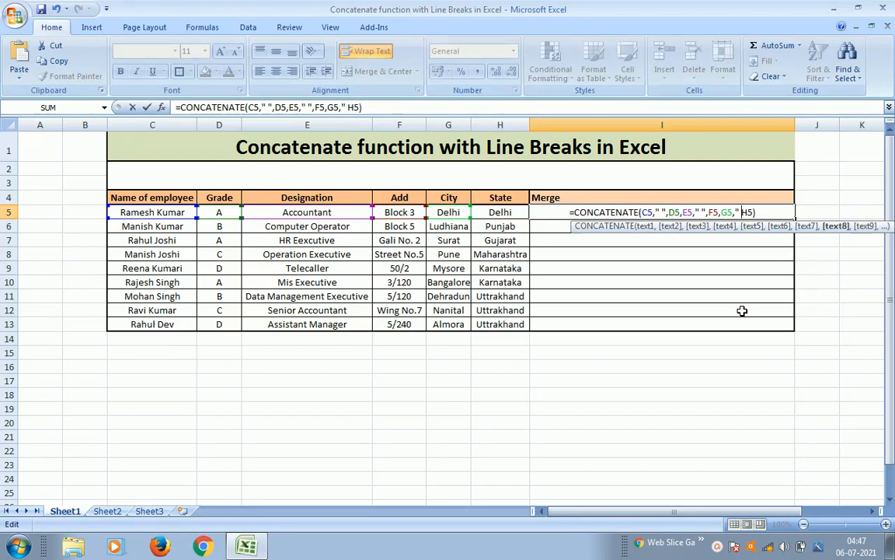
{"action": "type", "text": " \""}
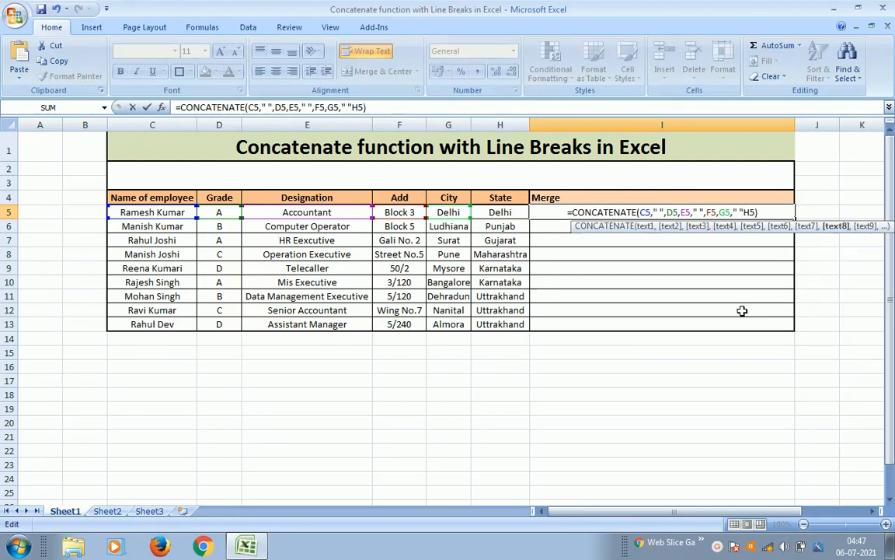
{"action": "type", "text": ","}
Go back in the formula and insert a space argument " " between D5 and E5
{"action": "key", "text": "Left"}
{"action": "key", "text": "Left"}
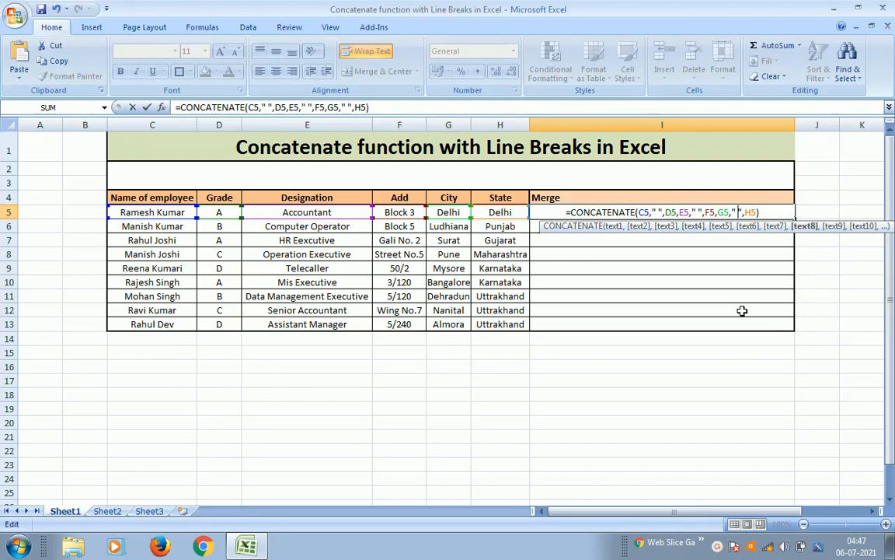
{"action": "key", "text": "Left"}
{"action": "key", "text": "Left"}
{"action": "key", "text": "Left"}
{"action": "key", "text": "Left"}
{"action": "key", "text": "Left"}
{"action": "key", "text": "Left"}
{"action": "key", "text": "Left"}
{"action": "key", "text": "Left"}
{"action": "key", "text": "Left"}
{"action": "key", "text": "Left"}
{"action": "key", "text": "Left"}
{"action": "key", "text": "Left"}
{"action": "key", "text": "Left"}
{"action": "key", "text": "Left"}
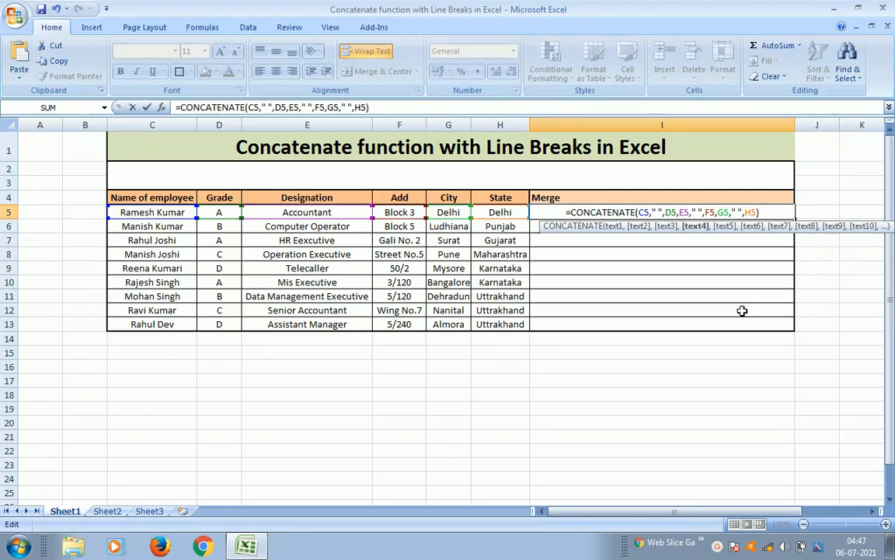
{"action": "type", "text": "\" "}
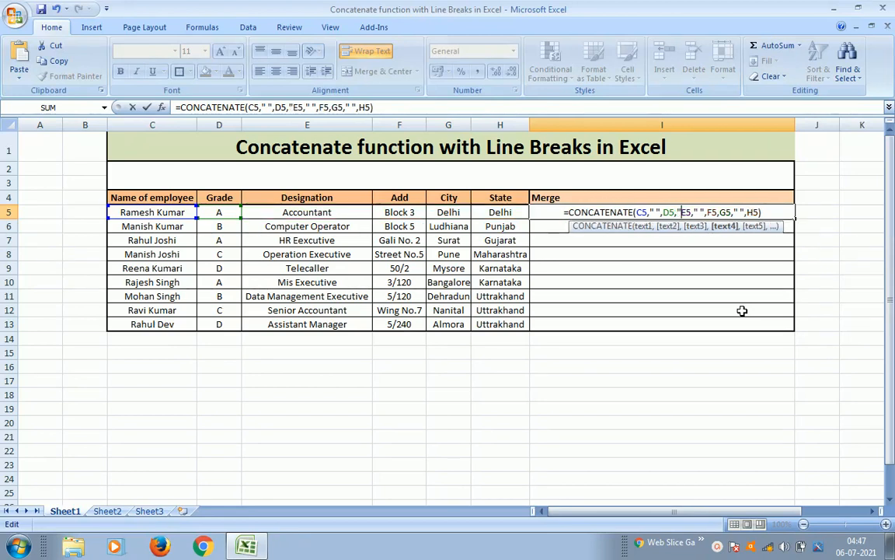
{"action": "type", "text": "\","}
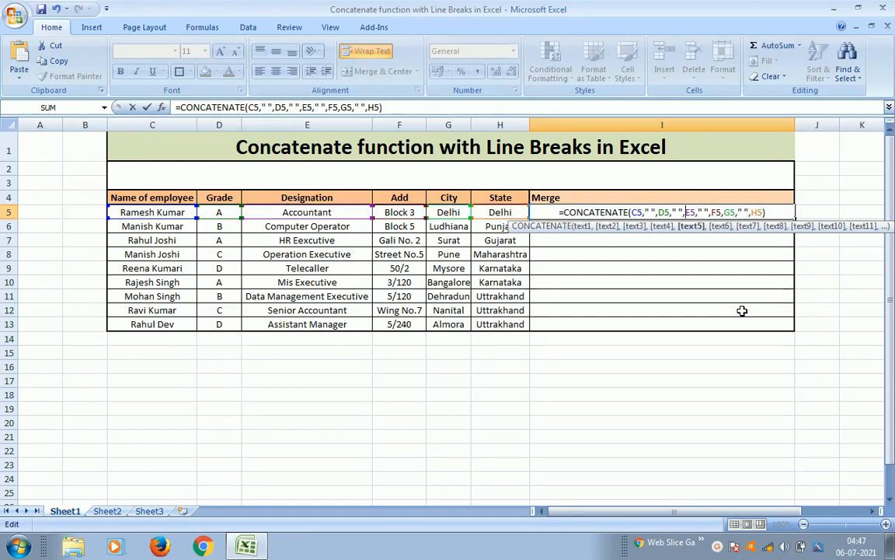
Check the separators between the cell references along the CONCATENATE formula in I5
{"action": "key", "text": "Left"}
{"action": "key", "text": "Left"}
{"action": "key", "text": "Left"}
{"action": "key", "text": "Left"}
{"action": "key", "text": "Left"}
{"action": "key", "text": "Left"}
{"action": "key", "text": "Left"}
{"action": "key", "text": "Left"}
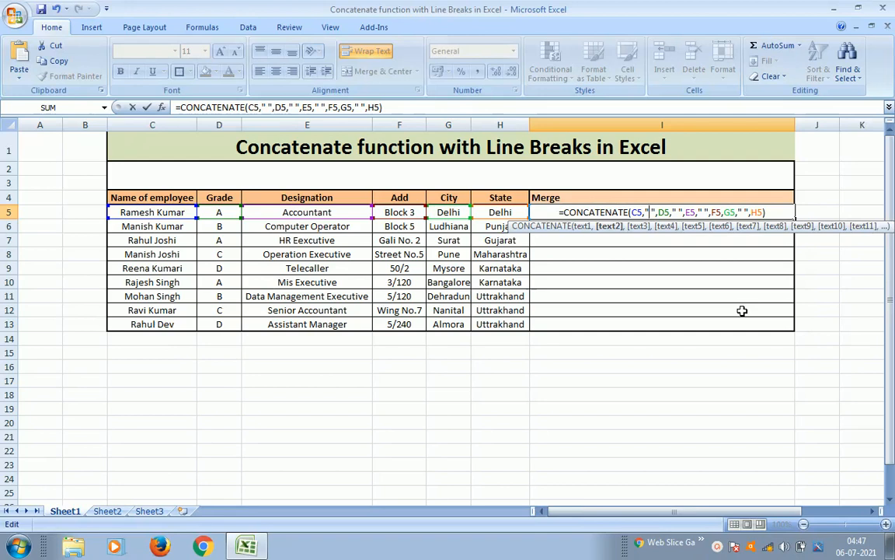
{"action": "key", "text": "Right"}
{"action": "key", "text": "Right"}
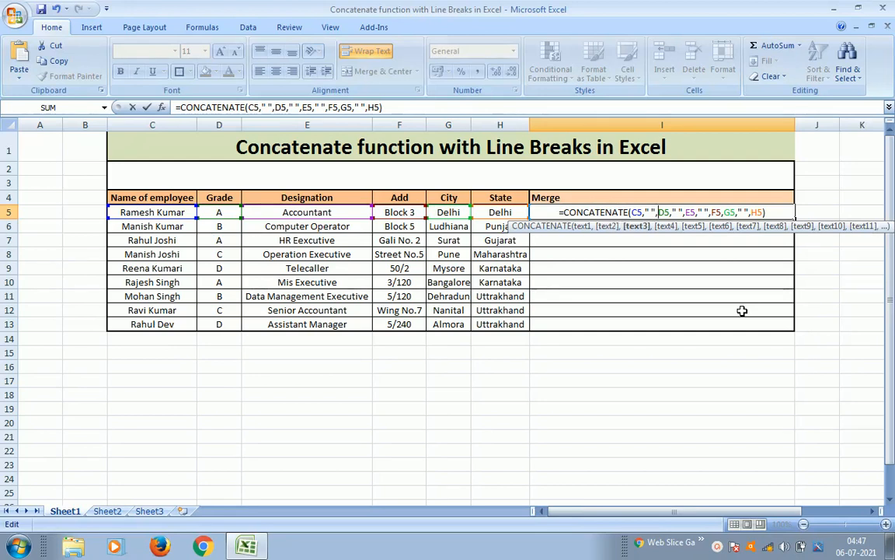
{"action": "key", "text": "Right"}
{"action": "key", "text": "Right"}
{"action": "key", "text": "Right"}
{"action": "key", "text": "Right"}
{"action": "key", "text": "Right"}
{"action": "key", "text": "Right"}
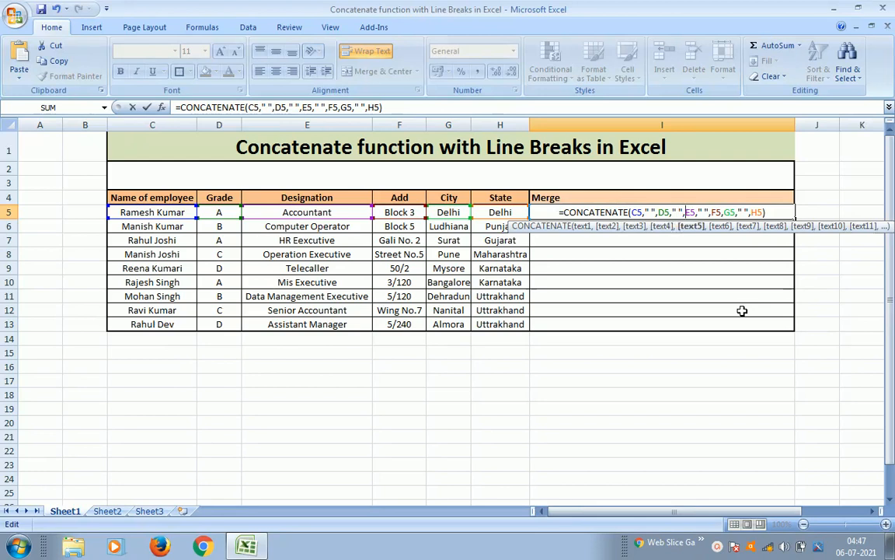
{"action": "key", "text": "Right"}
{"action": "key", "text": "Right"}
{"action": "key", "text": "Right"}
{"action": "key", "text": "Right"}
{"action": "key", "text": "Right"}
{"action": "key", "text": "Right"}
{"action": "key", "text": "Right"}
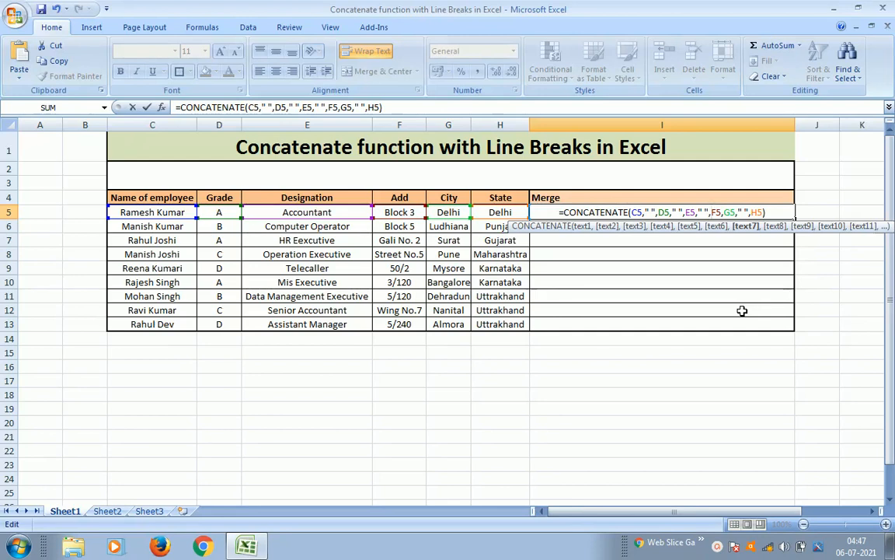
{"action": "key", "text": "Right"}
{"action": "key", "text": "Right"}
{"action": "key", "text": "Right"}
{"action": "key", "text": "Right"}
{"action": "key", "text": "Right"}
{"action": "key", "text": "Right"}
{"action": "key", "text": "Right"}
{"action": "key", "text": "Right"}
{"action": "key", "text": "Right"}
{"action": "key", "text": "Right"}
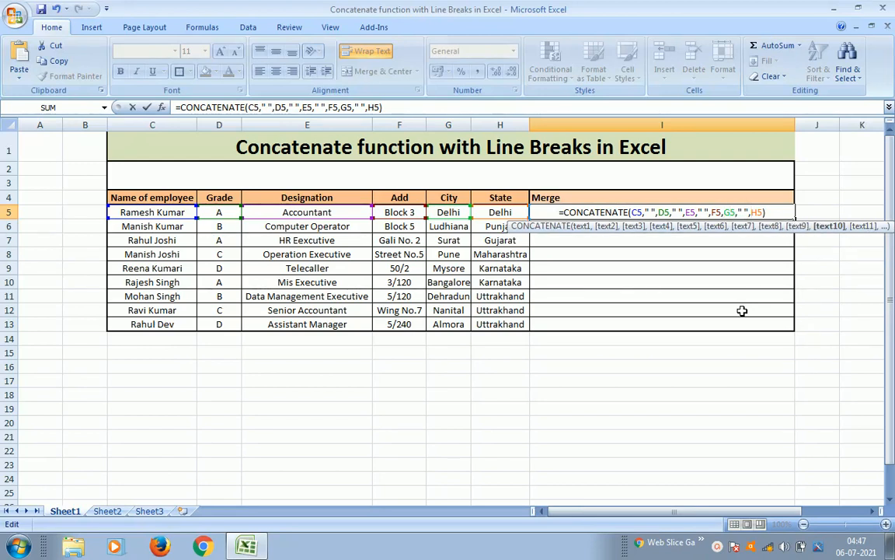
Commit the edited CONCATENATE formula and reselect cell I5
{"action": "key", "text": "Right"}
{"action": "key", "text": "Right"}
{"action": "key", "text": "Right"}
{"action": "key", "text": "Return"}
{"action": "key", "text": "Up"}
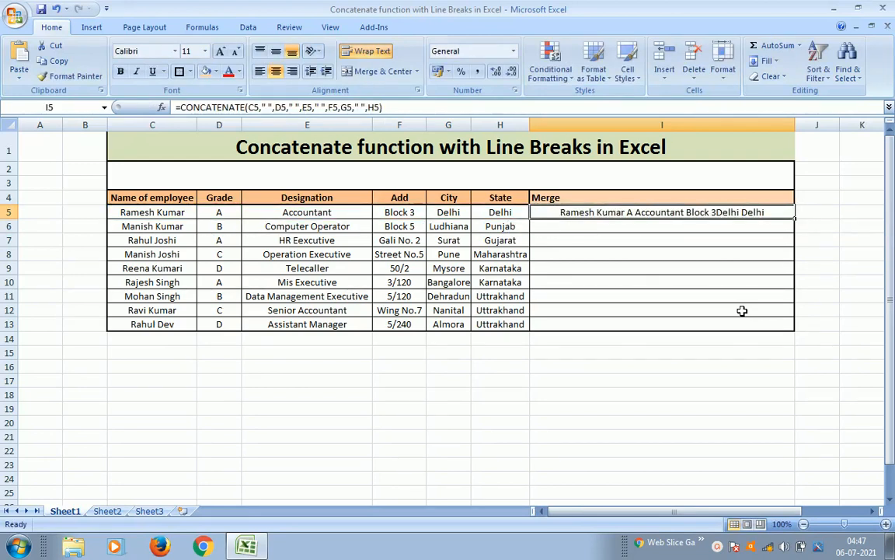
Edit the formula in I5 to insert a space argument " " between F5 and G5, and commit it
{"action": "key", "text": "F2"}
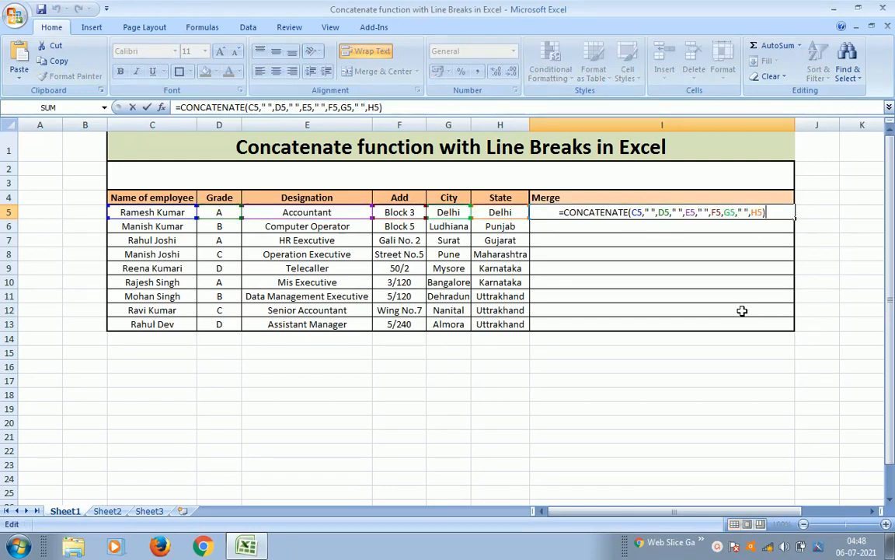
{"action": "key", "text": "Left"}
{"action": "key", "text": "Left"}
{"action": "key", "text": "Left"}
{"action": "key", "text": "Left"}
{"action": "key", "text": "Left"}
{"action": "key", "text": "Left"}
{"action": "key", "text": "Left"}
{"action": "key", "text": "Left"}
{"action": "key", "text": "Left"}
{"action": "key", "text": "Left"}
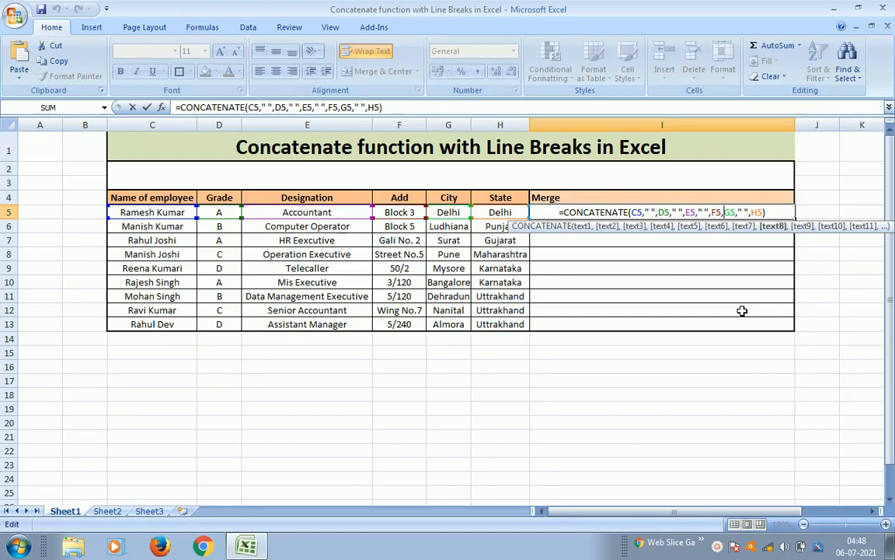
{"action": "key", "text": "Left"}
{"action": "key", "text": "Left"}
{"action": "key", "text": "Left"}
{"action": "key", "text": "Left"}
{"action": "key", "text": "Left"}
{"action": "key", "text": "Left"}
{"action": "key", "text": "Left"}
{"action": "key", "text": "Left"}
{"action": "key", "text": "Left"}
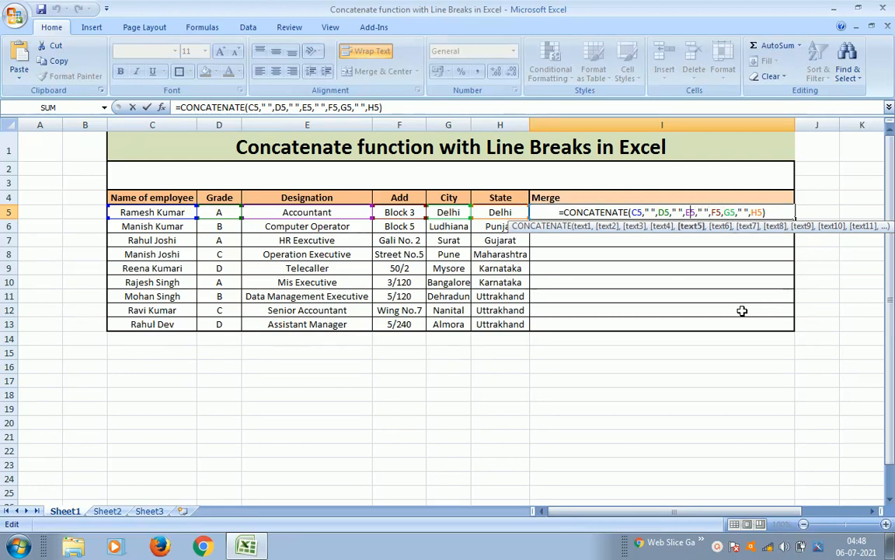
{"action": "key", "text": "Right"}
{"action": "key", "text": "Right"}
{"action": "key", "text": "Right"}
{"action": "key", "text": "Right"}
{"action": "key", "text": "Right"}
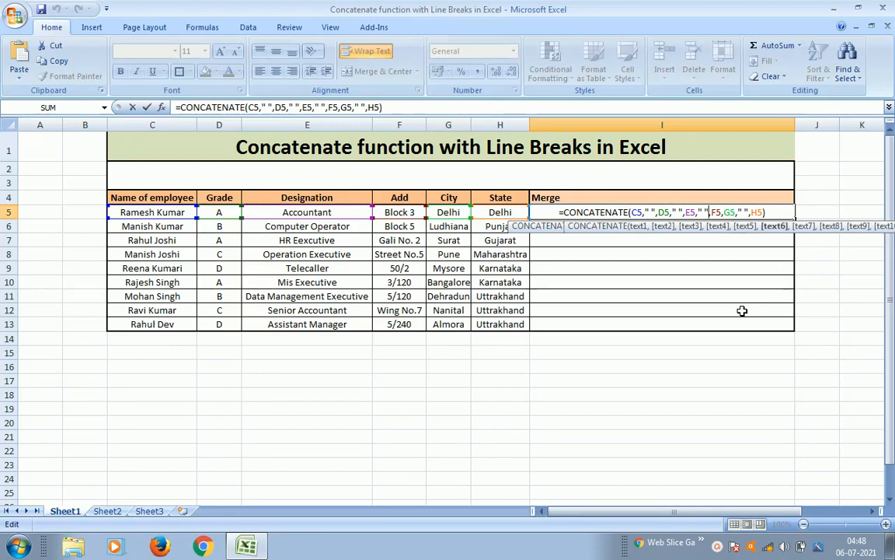
{"action": "key", "text": "Right"}
{"action": "key", "text": "Right"}
{"action": "key", "text": "Right"}
{"action": "key", "text": "Right"}
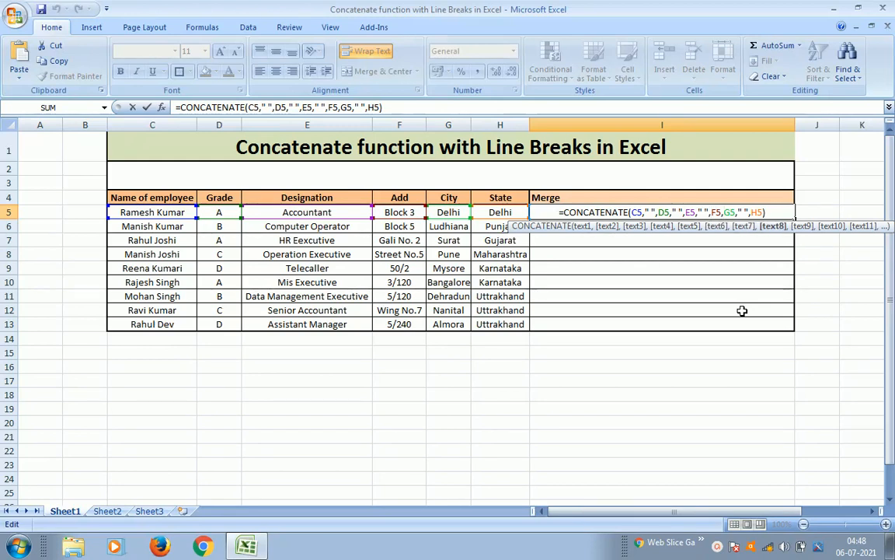
{"action": "type", "text": "\" "}
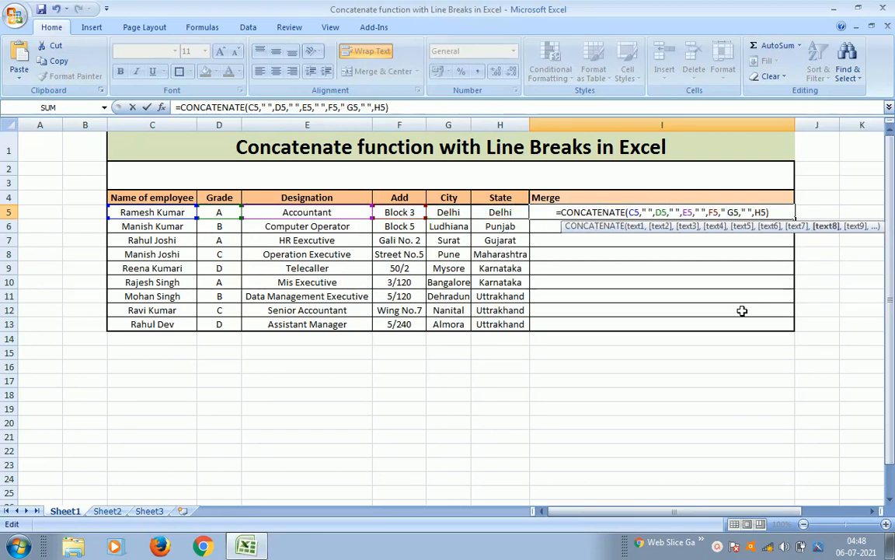
{"action": "type", "text": "\","}
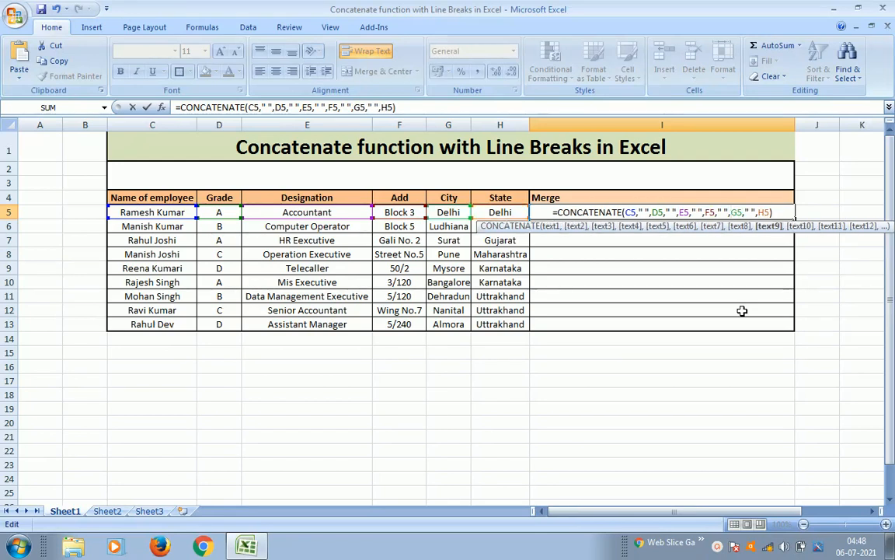
{"action": "key", "text": "Return"}
{"action": "key", "text": "Up"}
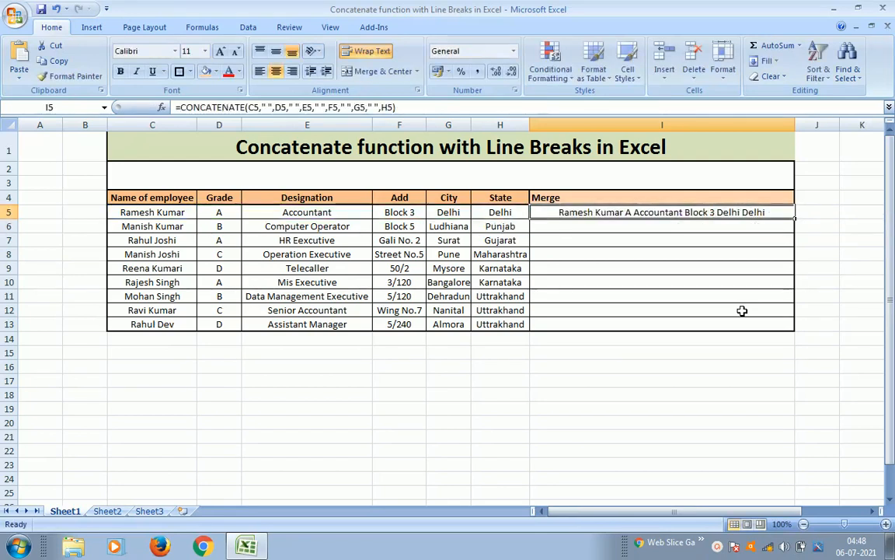
Compare the source cells in row 5 with the merged text in I5
{"action": "key", "text": "Left"}
{"action": "key", "text": "Left"}
{"action": "key", "text": "Left"}
{"action": "key", "text": "Left"}
{"action": "key", "text": "Left"}
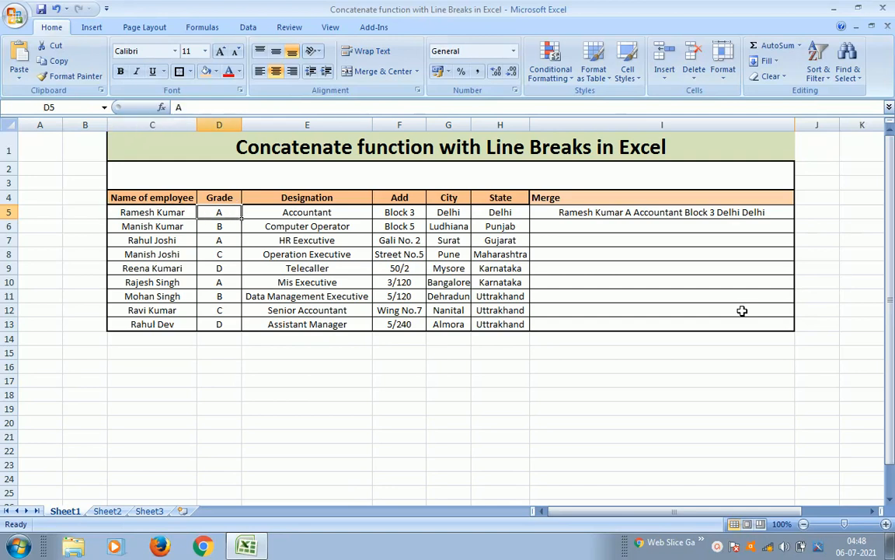
{"action": "key", "text": "Right"}
{"action": "key", "text": "Right"}
{"action": "key", "text": "Right"}
{"action": "key", "text": "Right"}
{"action": "key", "text": "Right"}
{"action": "key", "text": "Left"}
{"action": "key", "text": "Left"}
{"action": "key", "text": "Left"}
{"action": "key", "text": "Left"}
{"action": "key", "text": "Left"}
{"action": "key", "text": "Right"}
{"action": "key", "text": "Right"}
{"action": "key", "text": "Right"}
{"action": "key", "text": "Right"}
{"action": "key", "text": "Right"}
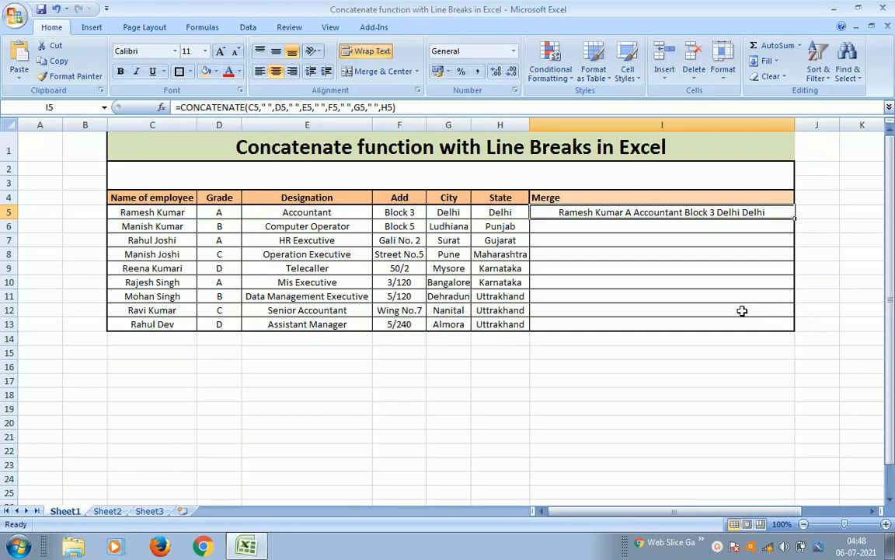
Edit the I5 formula so the separator between C5 and D5 is a comma and a space, ", "
{"action": "key", "text": "F2"}
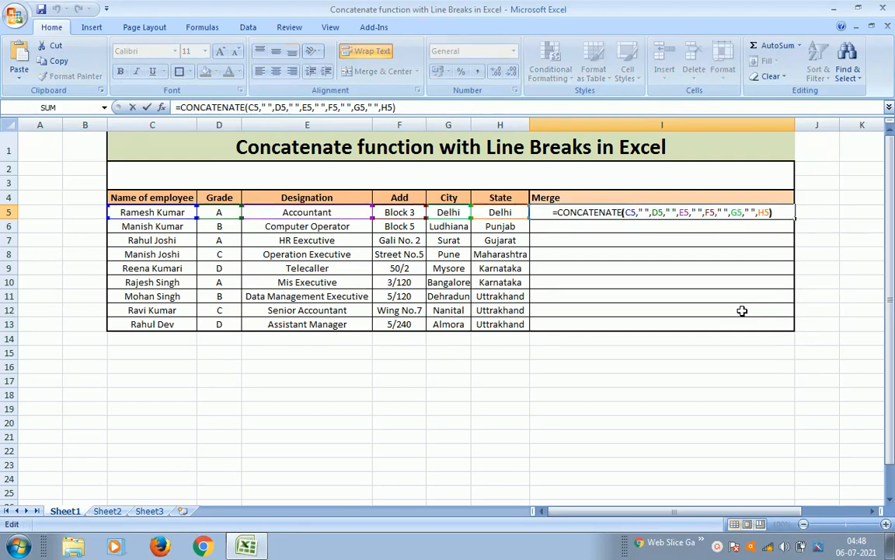
{"action": "key", "text": "Left"}
{"action": "key", "text": "Left"}
{"action": "key", "text": "Left"}
{"action": "key", "text": "Left"}
{"action": "key", "text": "Left"}
{"action": "key", "text": "Left"}
{"action": "key", "text": "Left"}
{"action": "key", "text": "Left"}
{"action": "key", "text": "Left"}
{"action": "key", "text": "Left"}
{"action": "key", "text": "Left"}
{"action": "key", "text": "Left"}
{"action": "key", "text": "Left"}
{"action": "key", "text": "Left"}
{"action": "key", "text": "Left"}
{"action": "key", "text": "Left"}
{"action": "key", "text": "Left"}
{"action": "key", "text": "Left"}
{"action": "key", "text": "Left"}
{"action": "key", "text": "Left"}
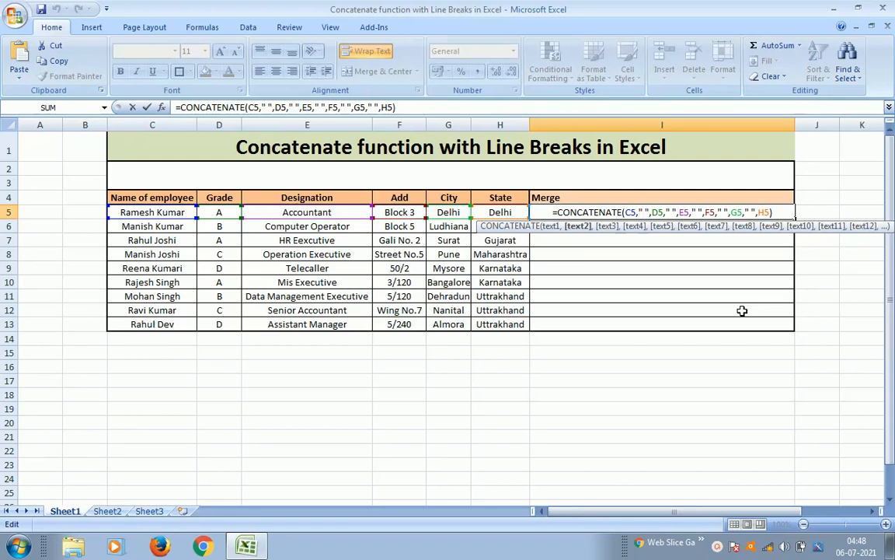
{"action": "type", "text": ","}
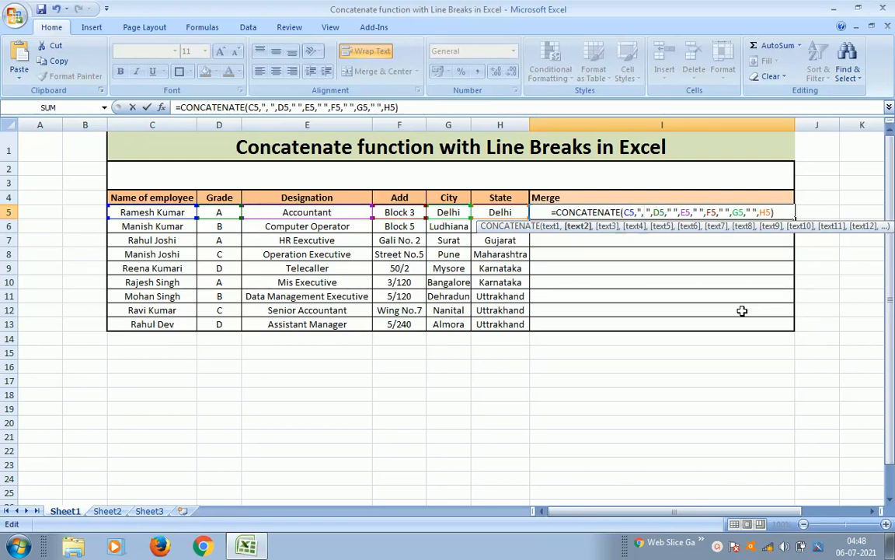
Change the separator between D5 and E5 in the I5 formula to a comma and a space, ", "
{"action": "key", "text": "Right"}
{"action": "key", "text": "Right"}
{"action": "key", "text": "Right"}
{"action": "key", "text": "Right"}
{"action": "key", "text": "Right"}
{"action": "key", "text": "Right"}
{"action": "key", "text": "Right"}
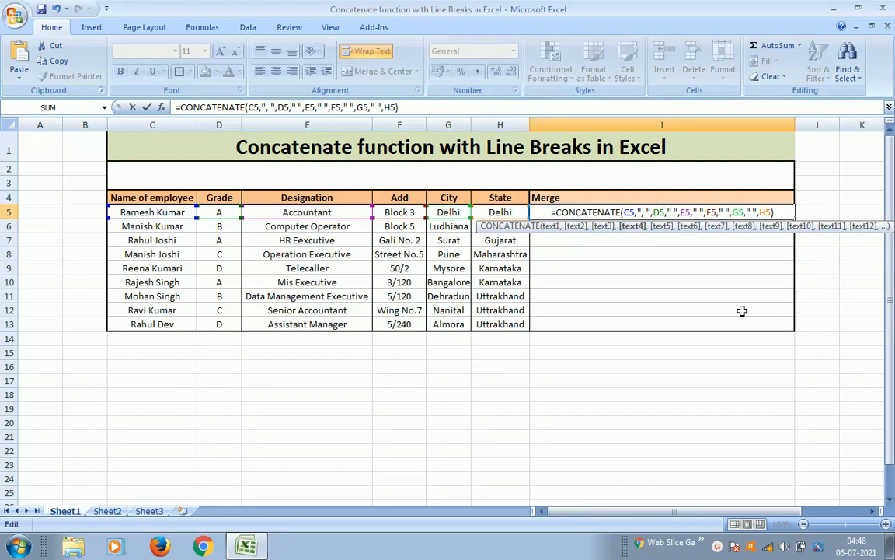
{"action": "type", "text": ","}
Change the separator between E5 and F5 in the I5 formula to a comma and a space, ", "
{"action": "key", "text": "Right"}
{"action": "key", "text": "Right"}
{"action": "key", "text": "Right"}
{"action": "key", "text": "Right"}
{"action": "key", "text": "Right"}
{"action": "key", "text": "Right"}
{"action": "key", "text": "Right"}
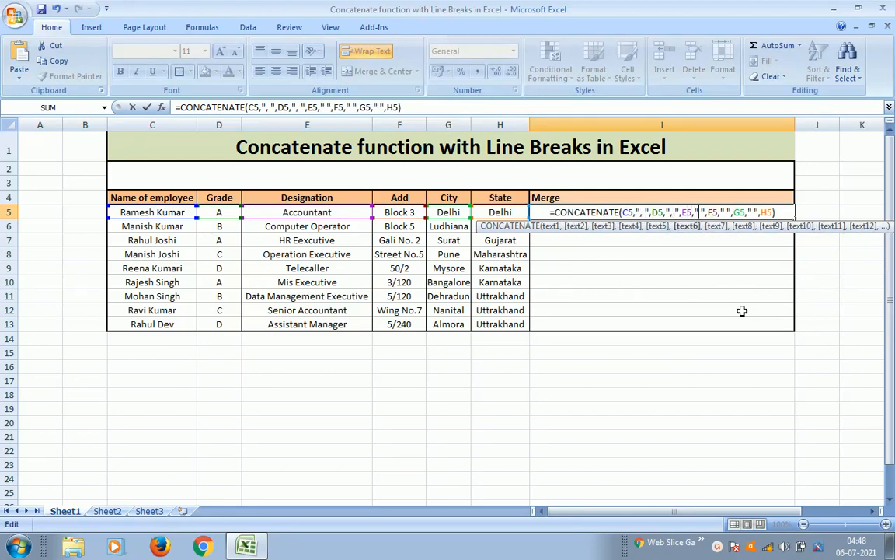
{"action": "type", "text": ","}
Change the separator between F5 and G5 in the I5 formula to a comma and a space, ", "
{"action": "key", "text": "Right"}
{"action": "key", "text": "Right"}
{"action": "key", "text": "Right"}
{"action": "key", "text": "Right"}
{"action": "key", "text": "Right"}
{"action": "key", "text": "Right"}
{"action": "key", "text": "Right"}
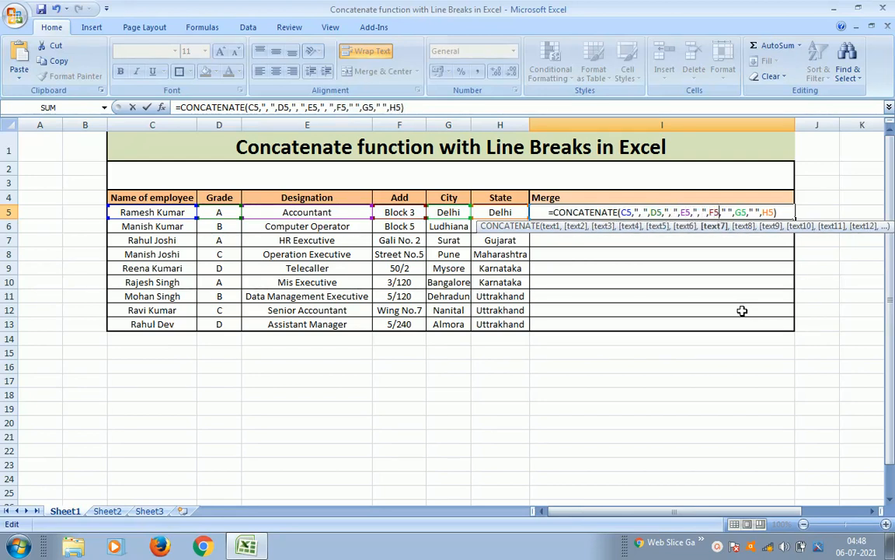
{"action": "type", "text": ","}
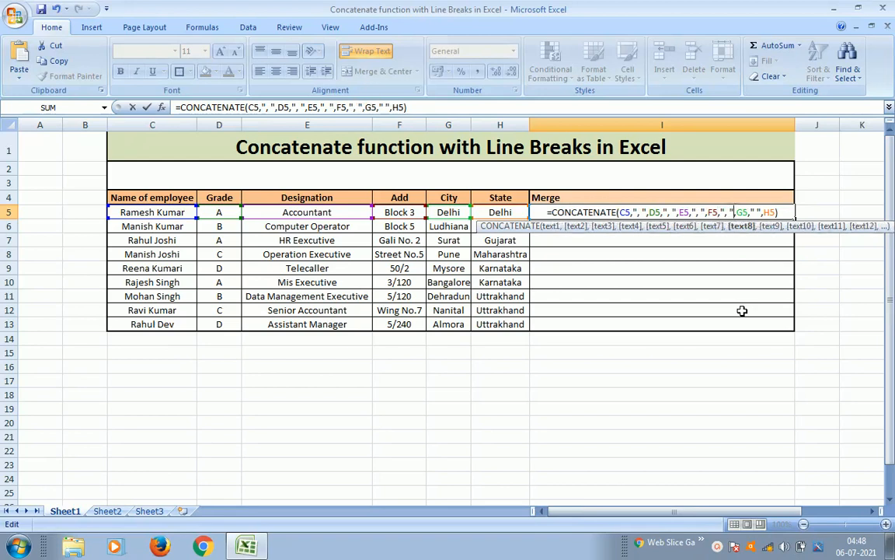
Change the separator between G5 and H5 to a comma and a space, ", ", and commit the I5 formula
{"action": "key", "text": "Right"}
{"action": "key", "text": "Right"}
{"action": "key", "text": "Right"}
{"action": "key", "text": "Right"}
{"action": "type", "text": ","}
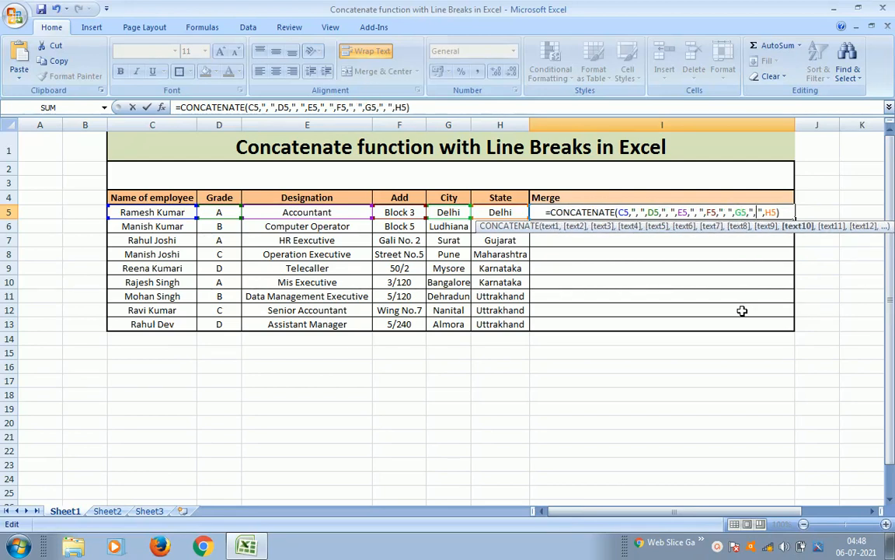
{"action": "key", "text": "Return"}
Compare the source cells in row 5 with the comma-separated merged text in I5
{"action": "key", "text": "Up"}
{"action": "key", "text": "Left"}
{"action": "key", "text": "Left"}
{"action": "key", "text": "Left"}
{"action": "key", "text": "Left"}
{"action": "key", "text": "Left"}
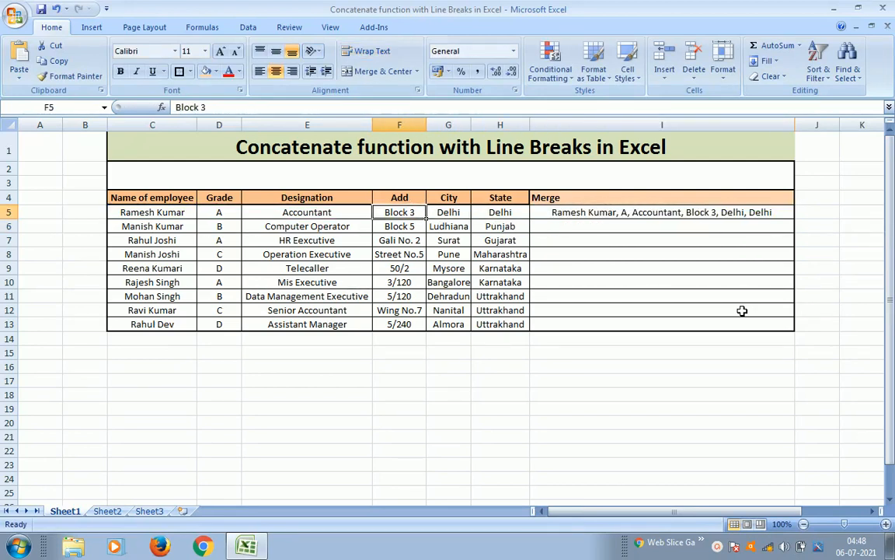
{"action": "key", "text": "Right"}
{"action": "key", "text": "Right"}
{"action": "key", "text": "Right"}
{"action": "key", "text": "Right"}
{"action": "key", "text": "Right"}
{"action": "key", "text": "Right"}
{"action": "key", "text": "Left"}
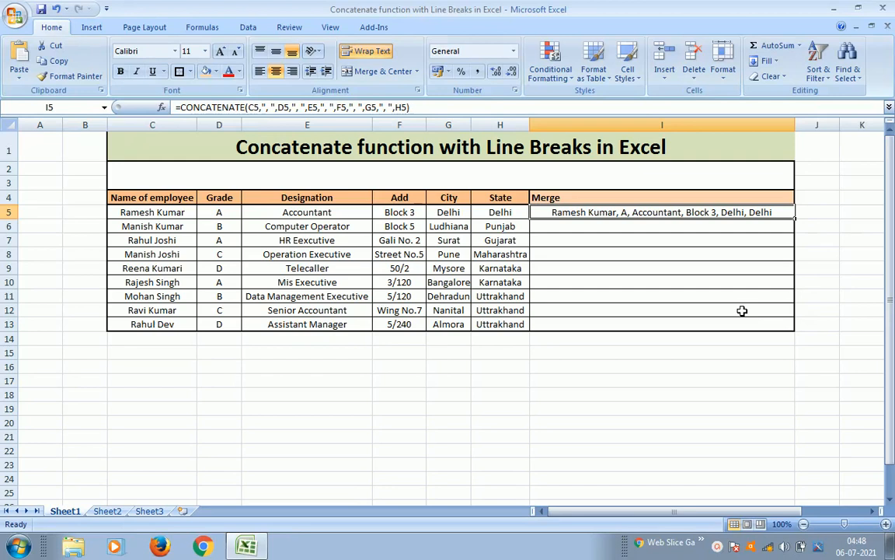
{"action": "key", "text": "Left"}
{"action": "key", "text": "Left"}
{"action": "key", "text": "Left"}
{"action": "key", "text": "Right"}
{"action": "key", "text": "Right"}
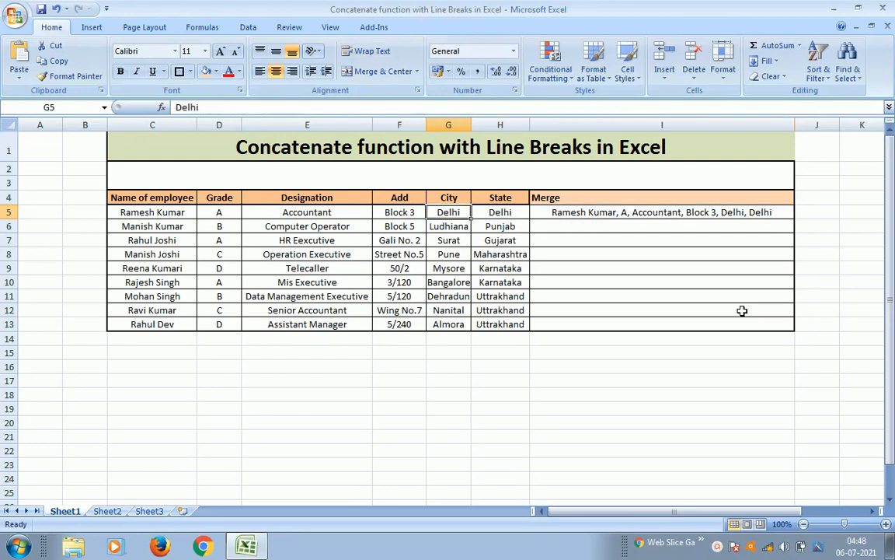
{"action": "key", "text": "Right"}
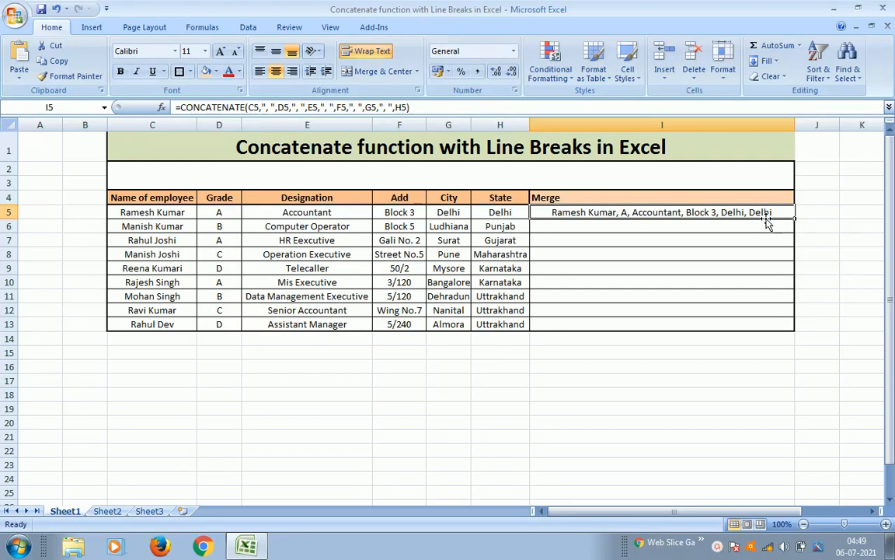
Clear cell I5 and start a new CONCATENATE formula there with C5 as the first argument
{"action": "key", "text": "Delete"}
{"action": "type", "text": "="}
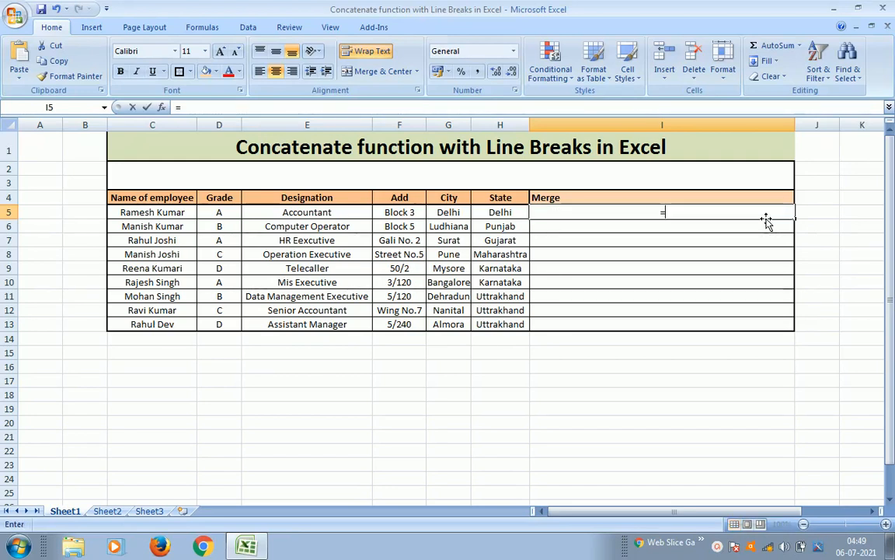
{"action": "type", "text": "CON"}
{"action": "key", "text": "Tab"}
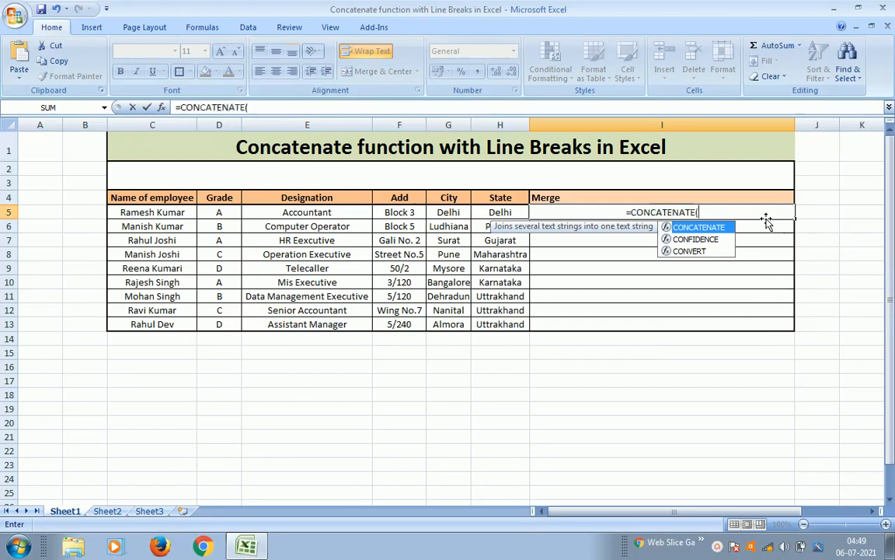
{"action": "key", "text": "Left"}
{"action": "key", "text": "Left"}
{"action": "key", "text": "Left"}
{"action": "key", "text": "Left"}
{"action": "key", "text": "Left"}
{"action": "key", "text": "Left"}
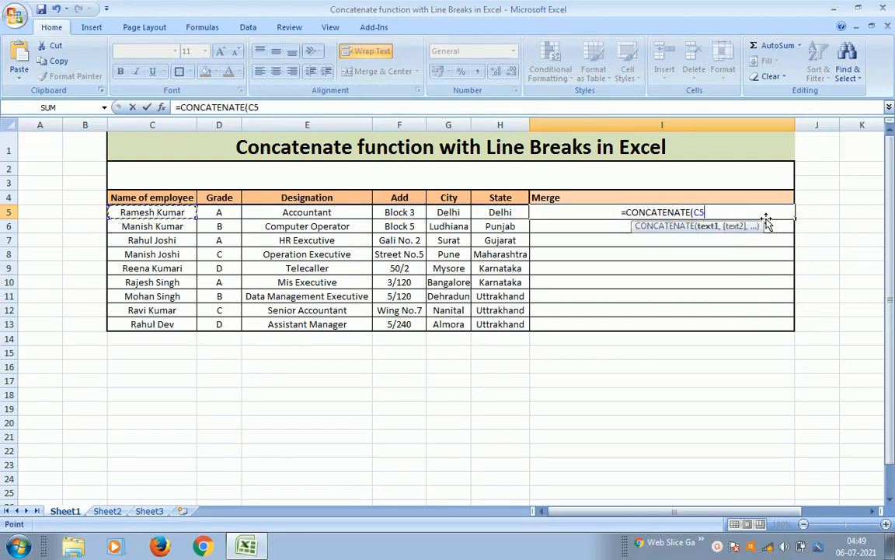
{"action": "type", "text": ","}
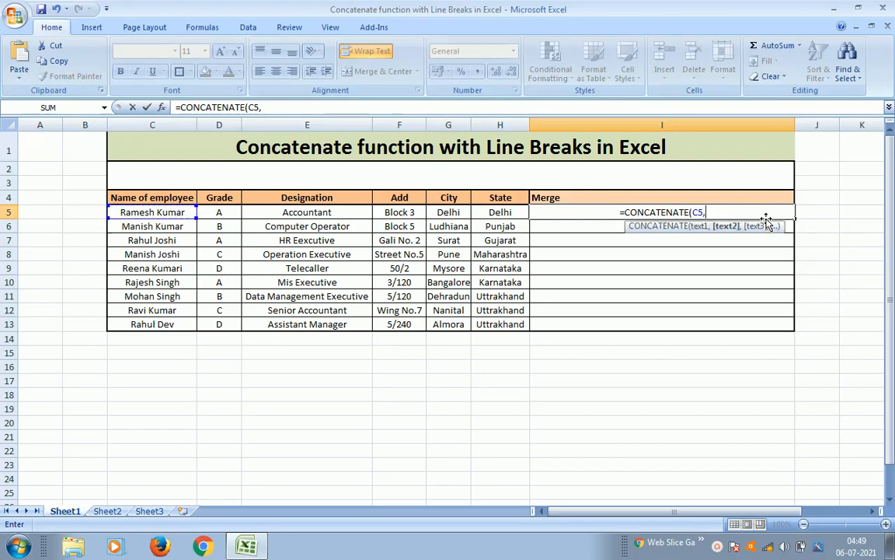
Add CHAR(10) after C5 in the I5 formula as a line break argument
{"action": "type", "text": "ch"}
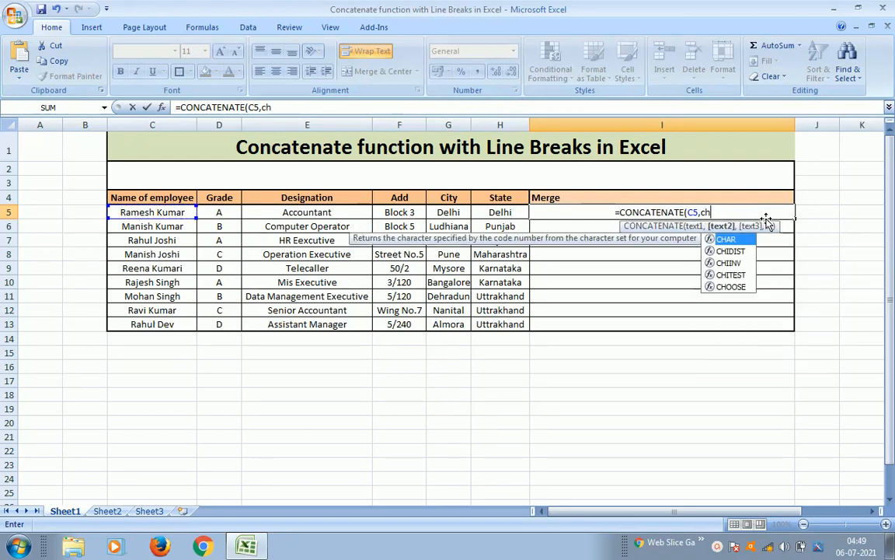
{"action": "key", "text": "Tab"}
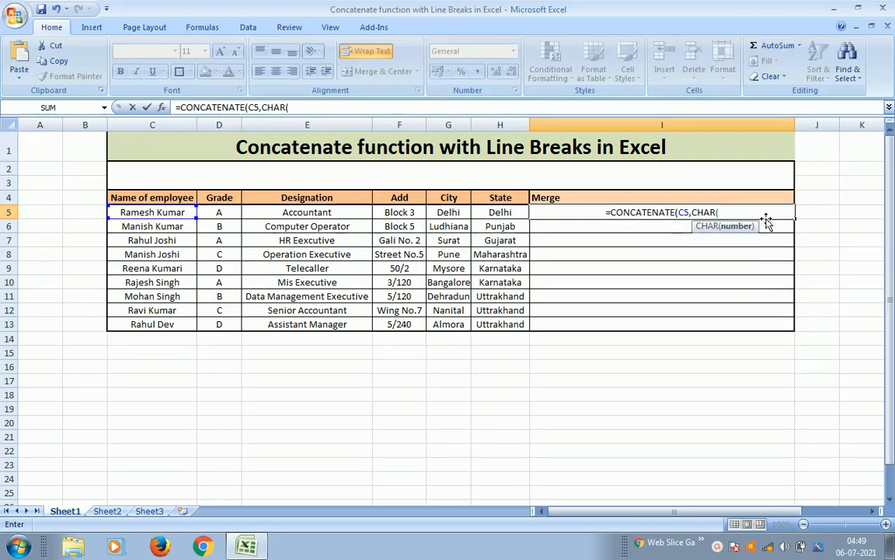
{"action": "type", "text": "10"}
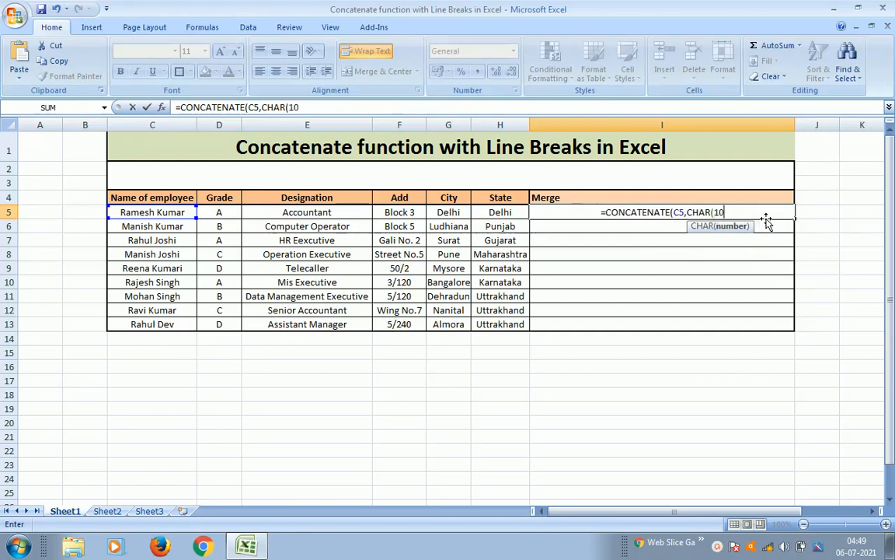
{"action": "type", "text": ")"}
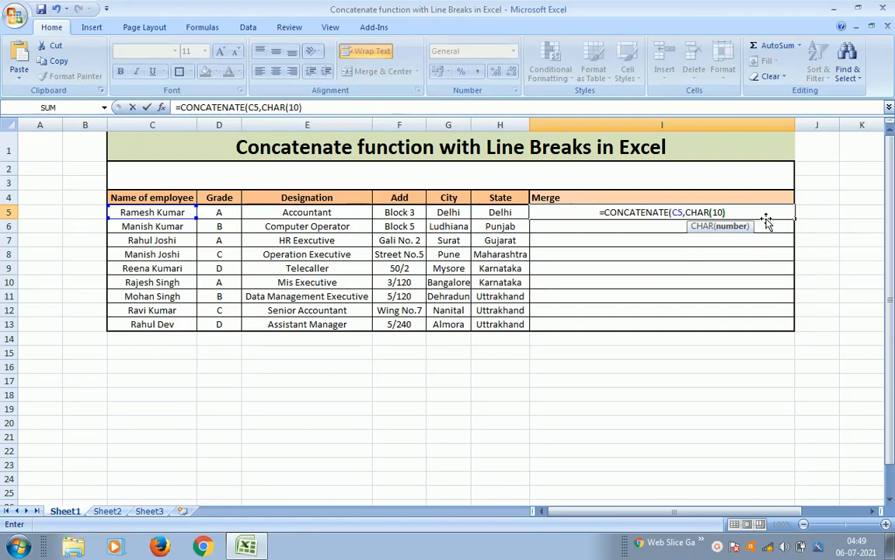
{"action": "type", "text": ","}
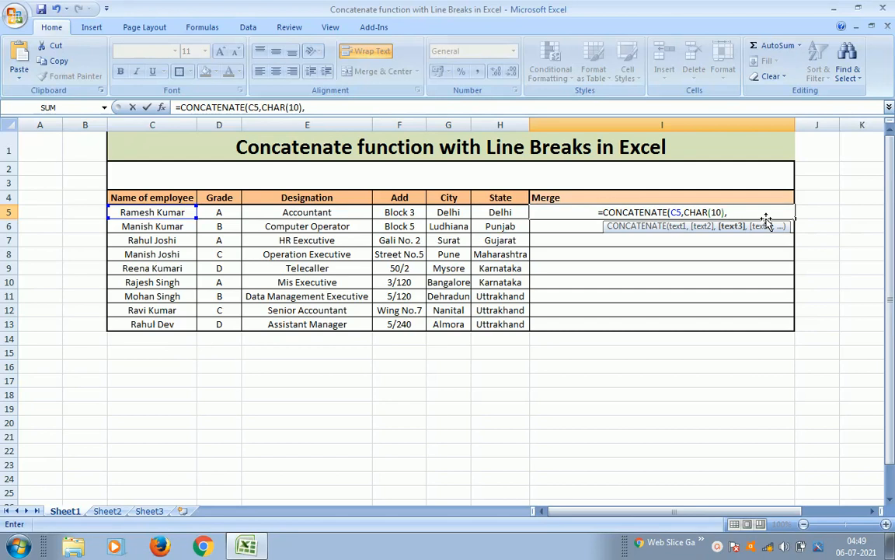
Append D5 followed by a CHAR(10) line break to the CONCATENATE formula in I5
{"action": "key", "text": "Left"}
{"action": "key", "text": "Left"}
{"action": "key", "text": "Left"}
{"action": "key", "text": "Left"}
{"action": "key", "text": "Left"}
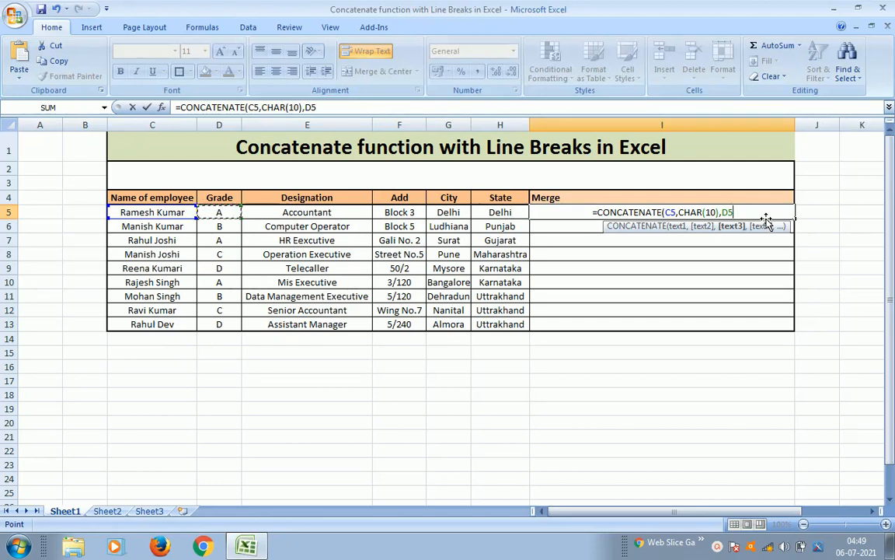
{"action": "type", "text": ","}
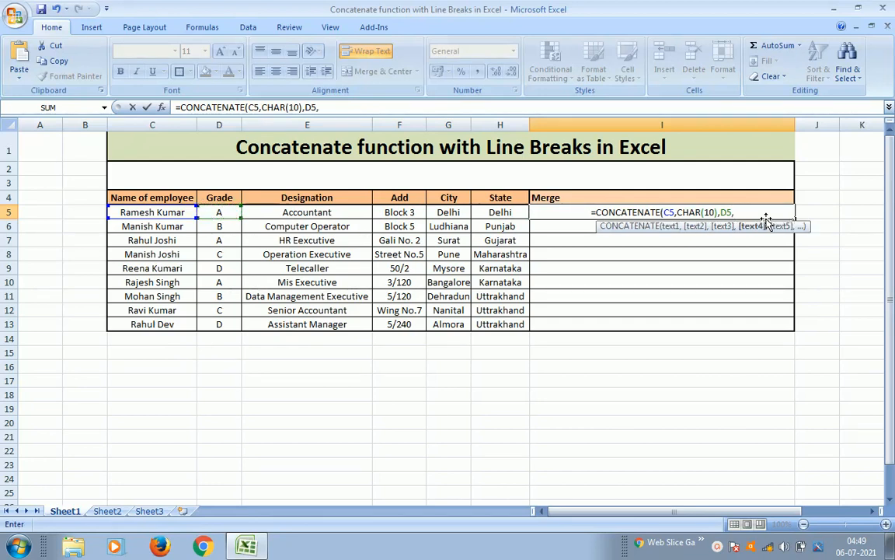
{"action": "type", "text": "ch"}
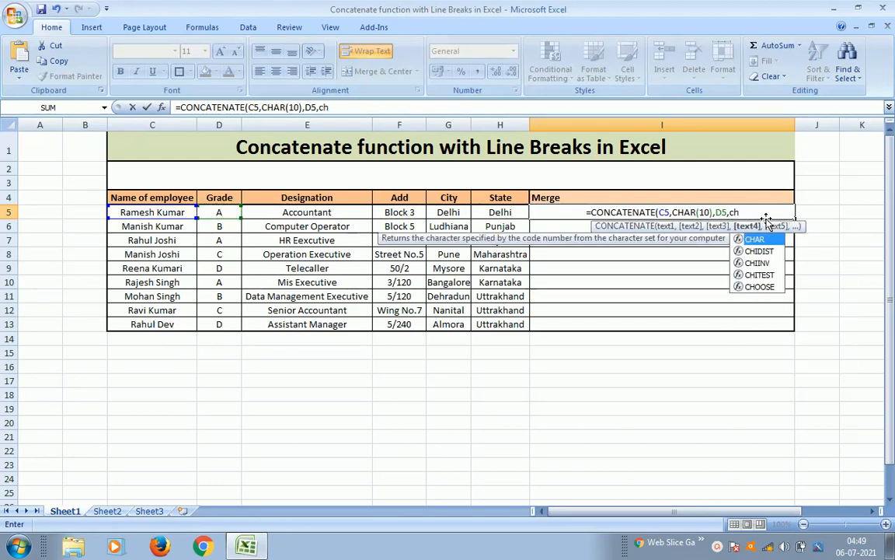
{"action": "key", "text": "Tab"}
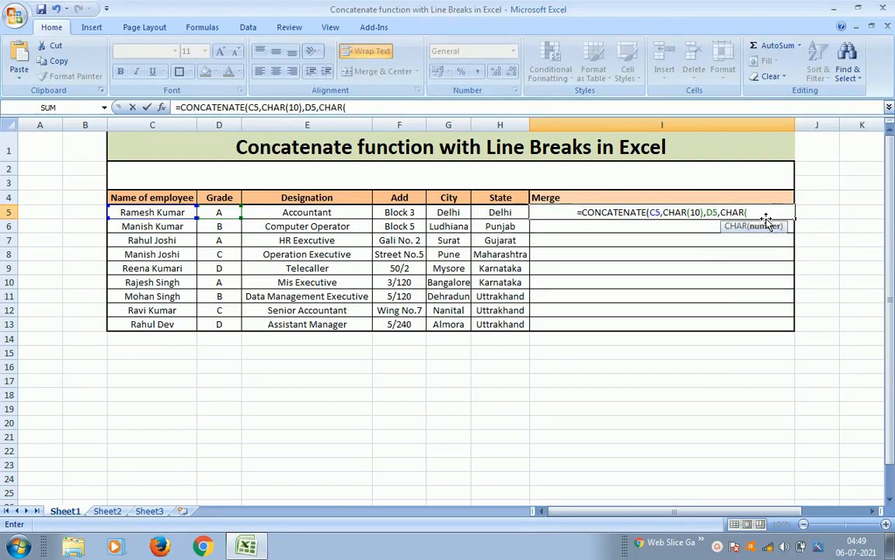
{"action": "type", "text": "10"}
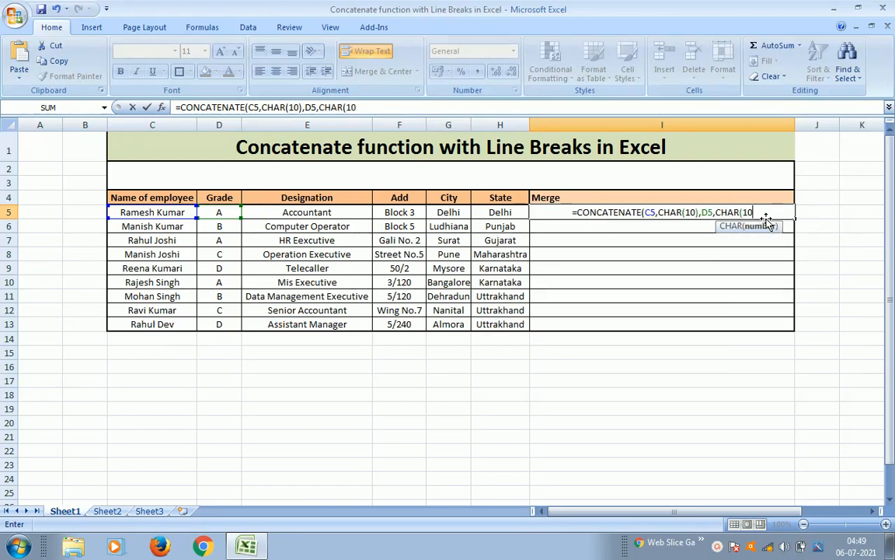
{"action": "type", "text": "),"}
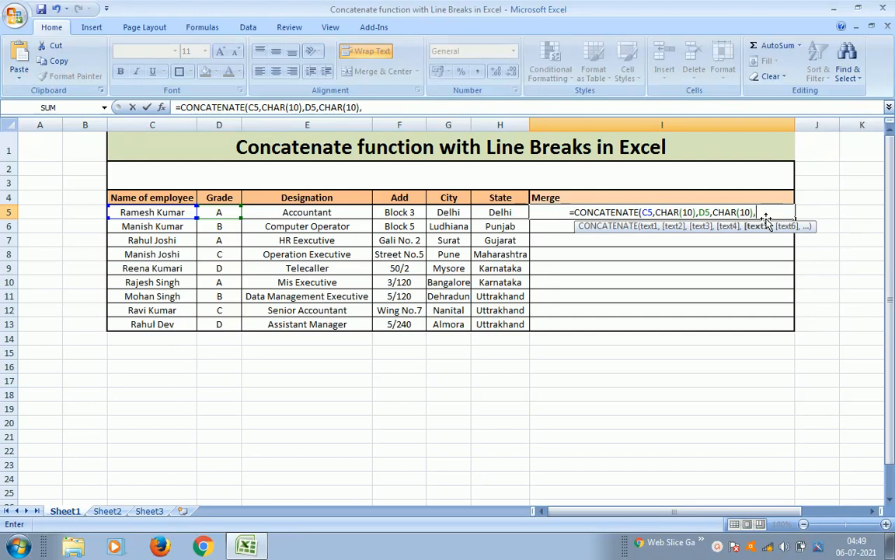
Append E5 followed by a CHAR(10) line break to the CONCATENATE formula in I5
{"action": "key", "text": "Left"}
{"action": "key", "text": "Left"}
{"action": "key", "text": "Left"}
{"action": "key", "text": "Left"}
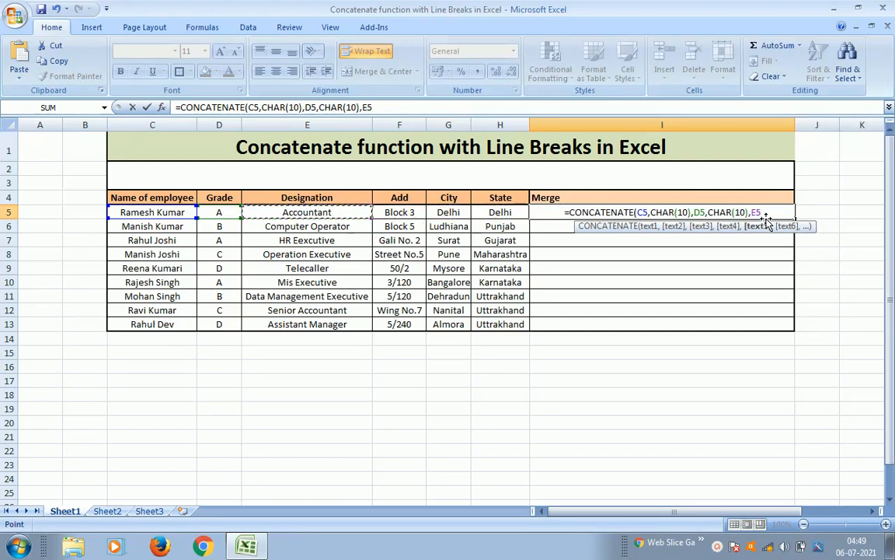
{"action": "type", "text": ",ch"}
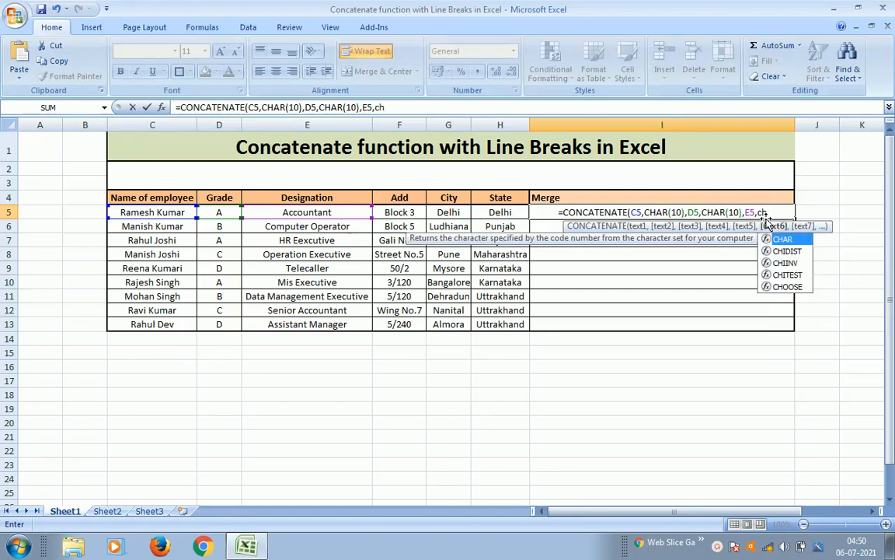
{"action": "key", "text": "Tab"}
{"action": "type", "text": "10"}
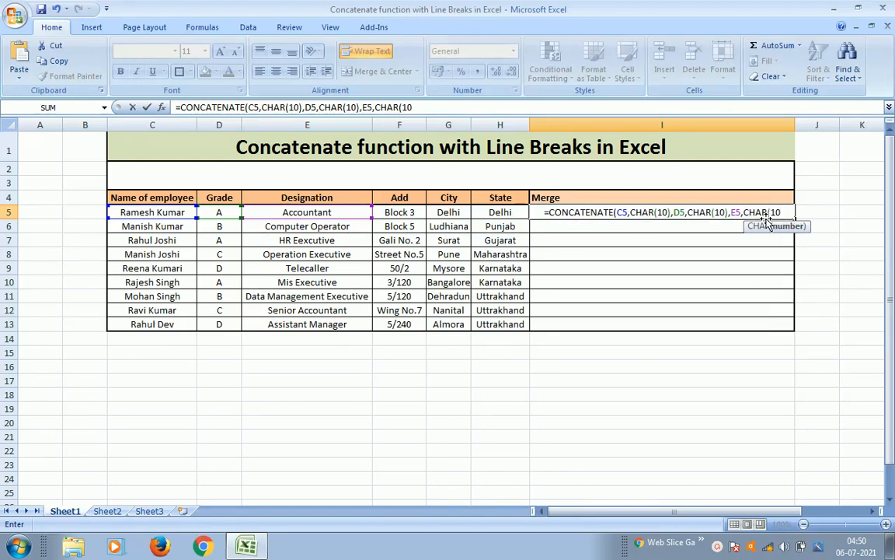
{"action": "type", "text": "),"}
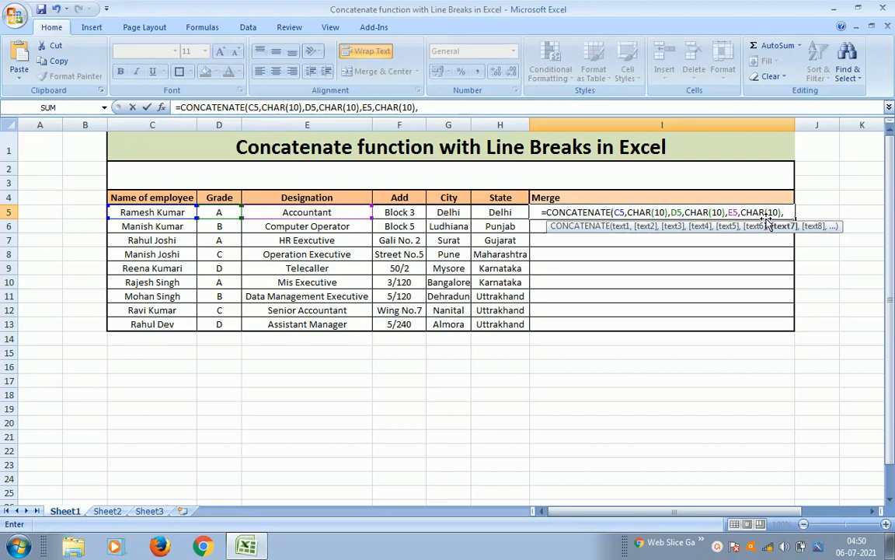
Append F5 followed by a CHAR(10) line break to the CONCATENATE formula in I5
{"action": "key", "text": "Left"}
{"action": "key", "text": "Left"}
{"action": "key", "text": "Left"}
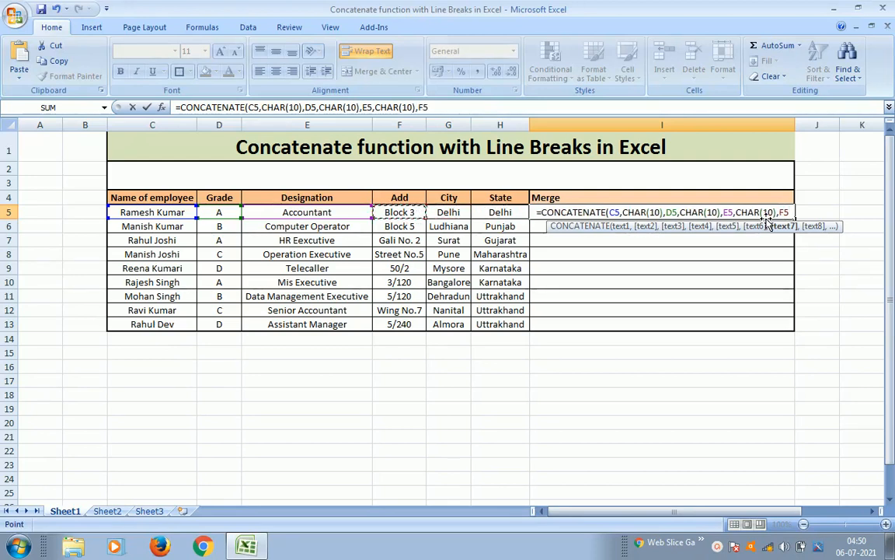
{"action": "type", "text": ",ch"}
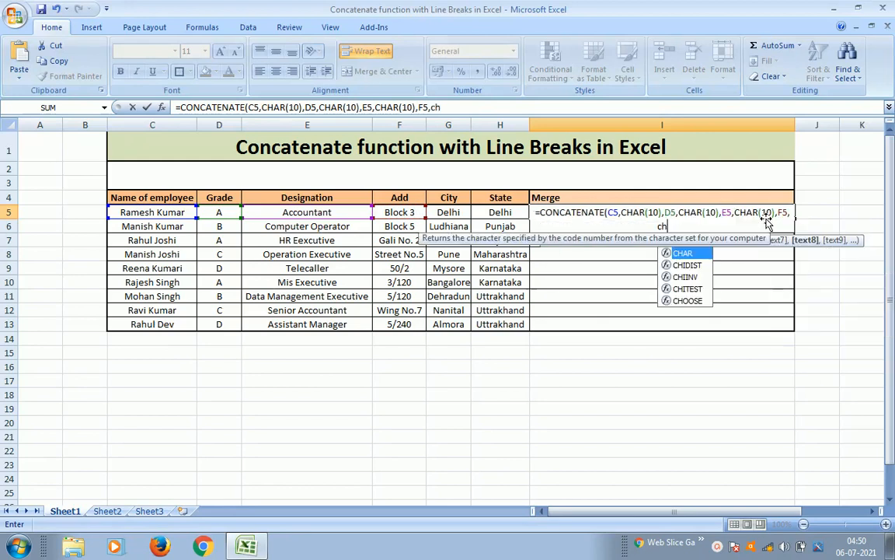
{"action": "key", "text": "Tab"}
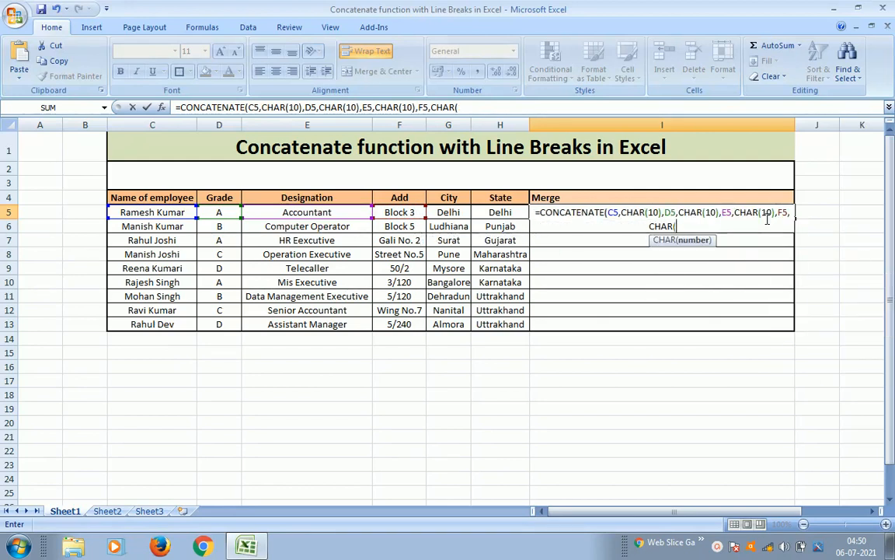
{"action": "type", "text": "10"}
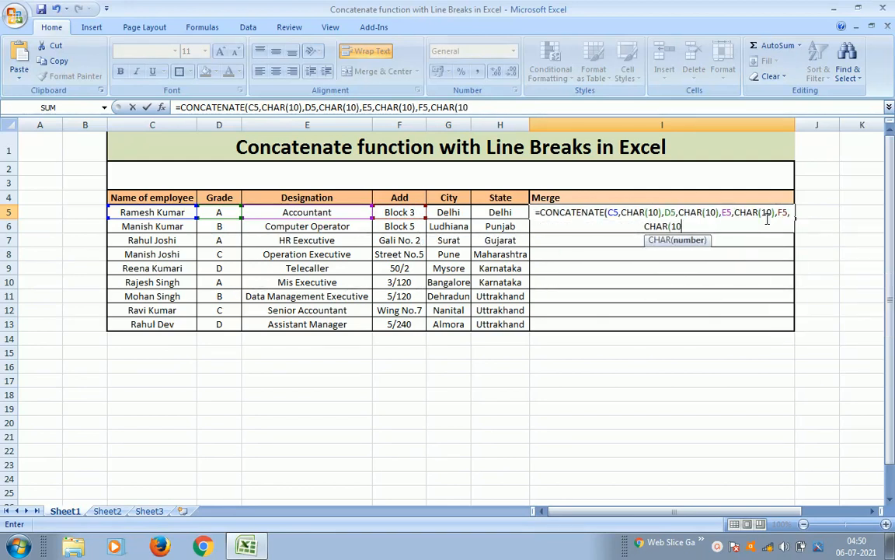
{"action": "type", "text": "),"}
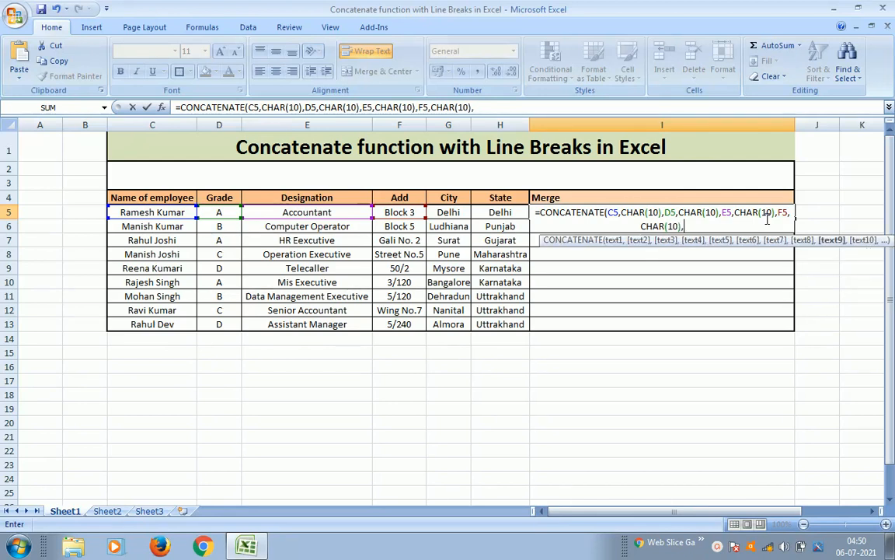
Append G5 followed by a CHAR(10) line break to the CONCATENATE formula in I5
{"action": "key", "text": "Left"}
{"action": "key", "text": "Left"}
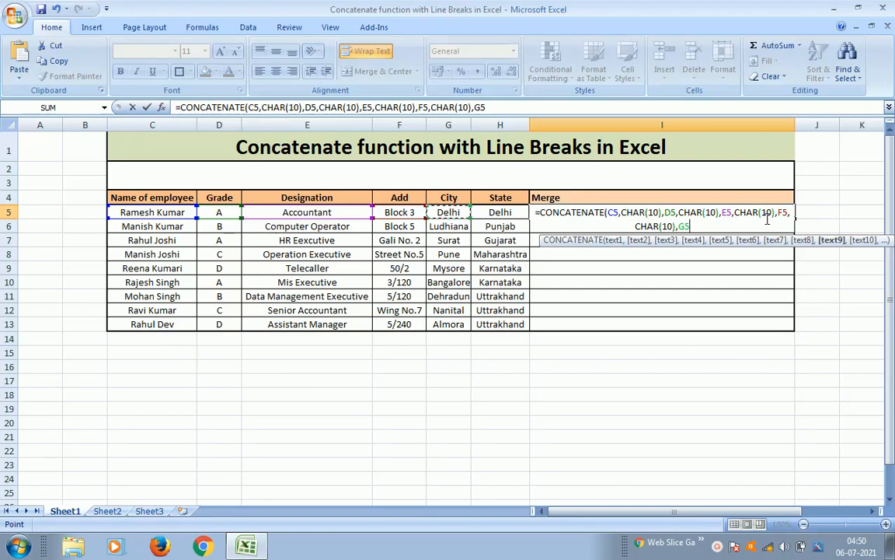
{"action": "type", "text": ",ch"}
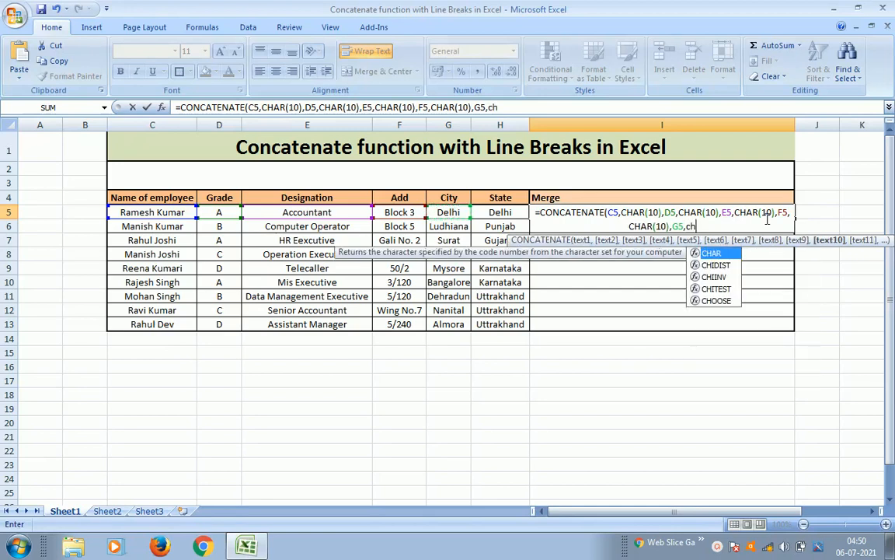
{"action": "key", "text": "Tab"}
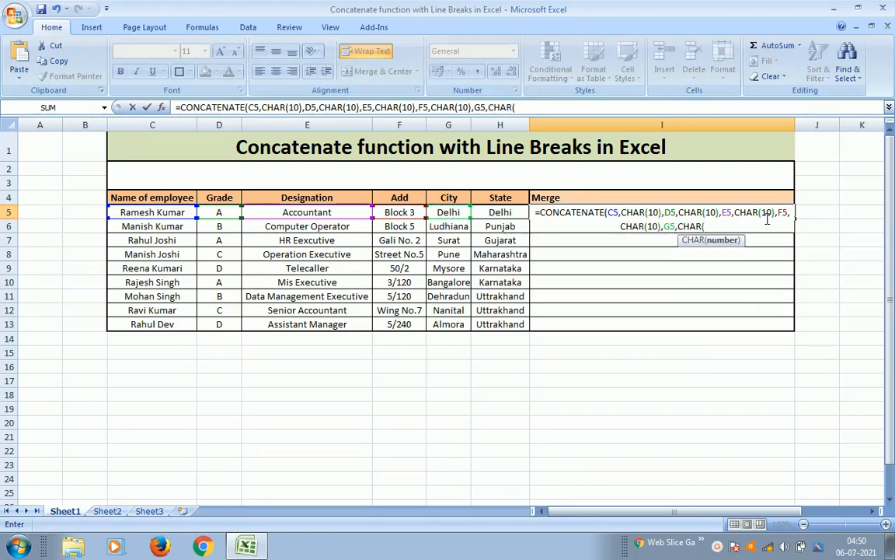
{"action": "type", "text": "10"}
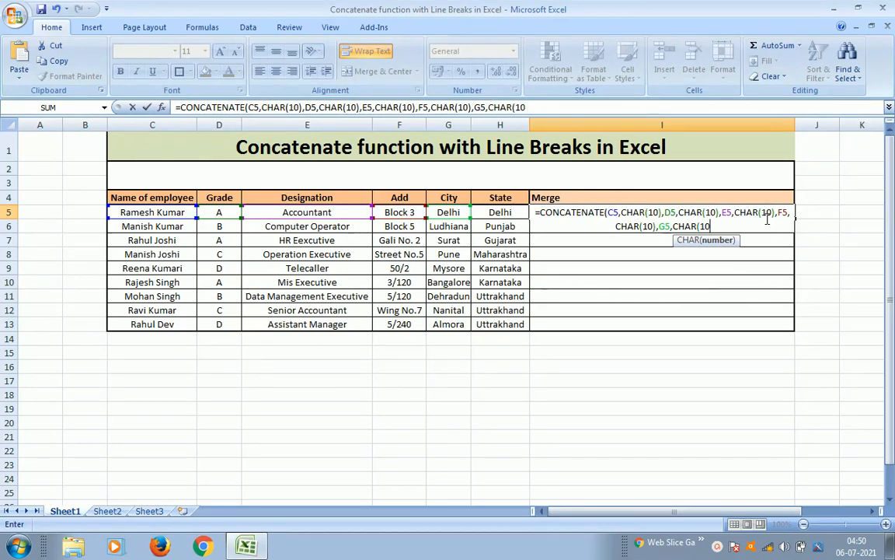
{"action": "type", "text": ")"}
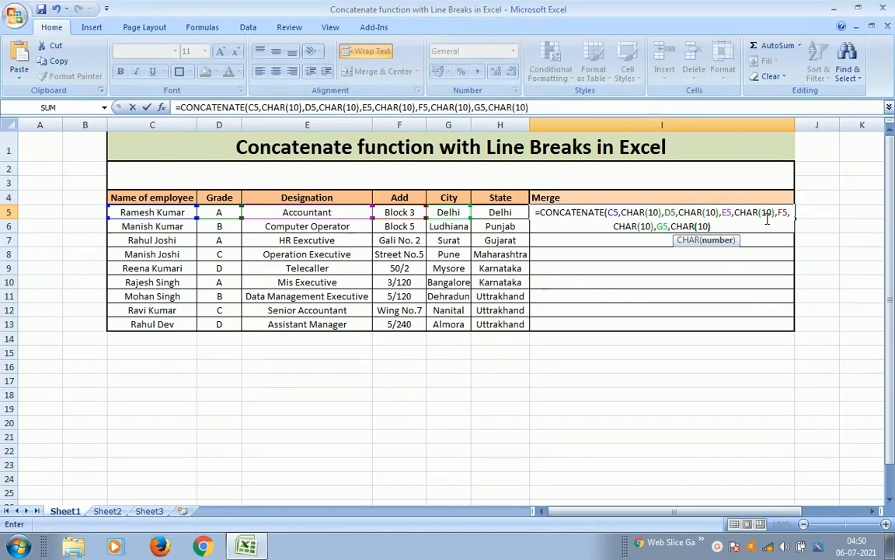
Add H5 as the last argument of the I5 CONCATENATE formula, then close and enter the formula
{"action": "type", "text": ","}
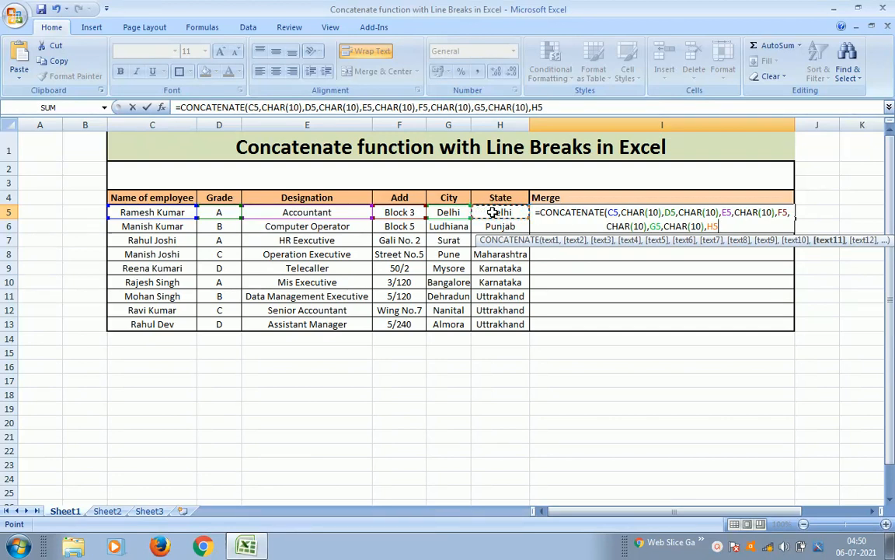
{"action": "type", "text": ")"}
{"action": "key", "text": "Return"}
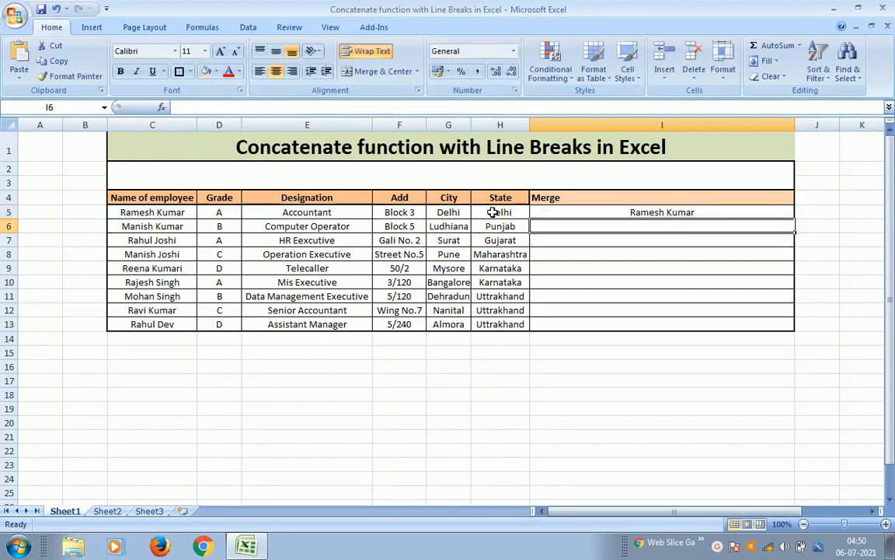
Copy the I5 CONCATENATE formula down the Merge column through I13, and leave cell I5 selected
{"action": "key", "text": "Up"}
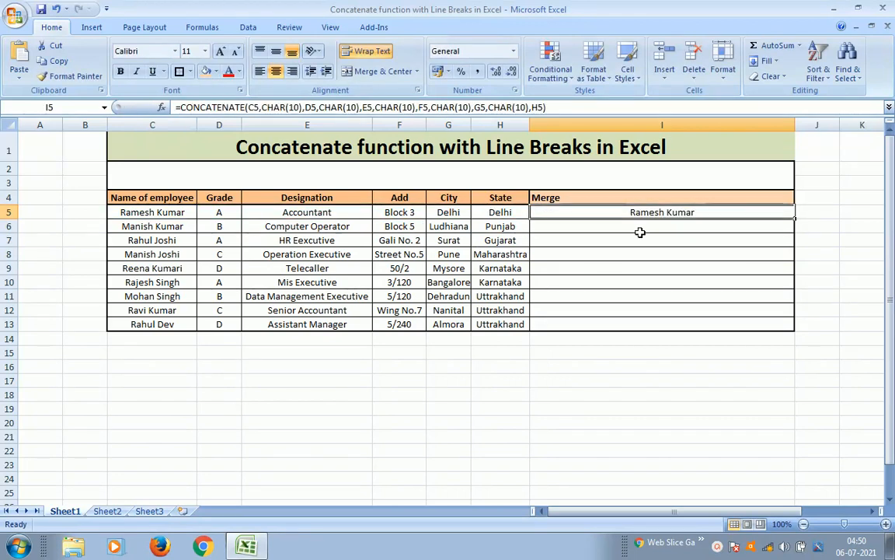
{"action": "key", "text": "ctrl+c"}
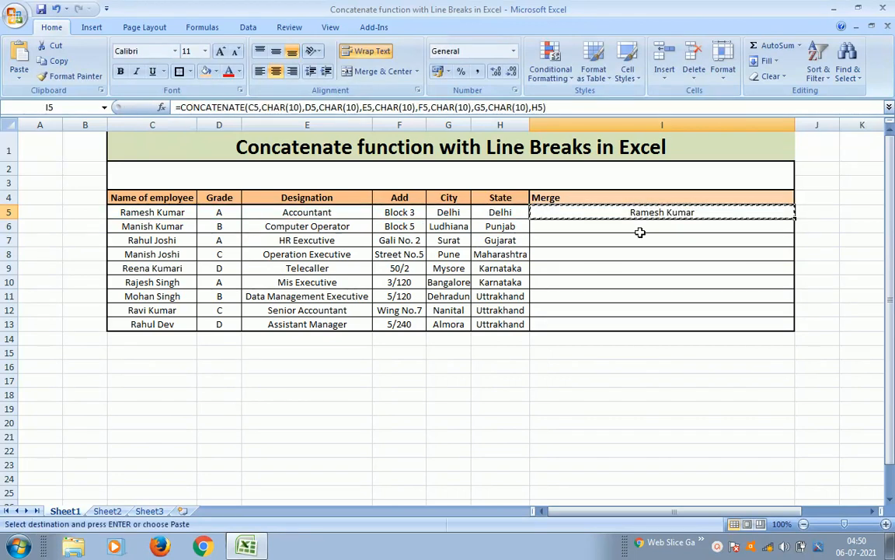
{"action": "key", "text": "shift+Down"}
{"action": "key", "text": "shift+Down"}
{"action": "key", "text": "shift+Down"}
{"action": "key", "text": "shift+Down"}
{"action": "key", "text": "shift+Down"}
{"action": "key", "text": "shift+Down"}
{"action": "key", "text": "shift+Down"}
{"action": "key", "text": "shift+Down"}
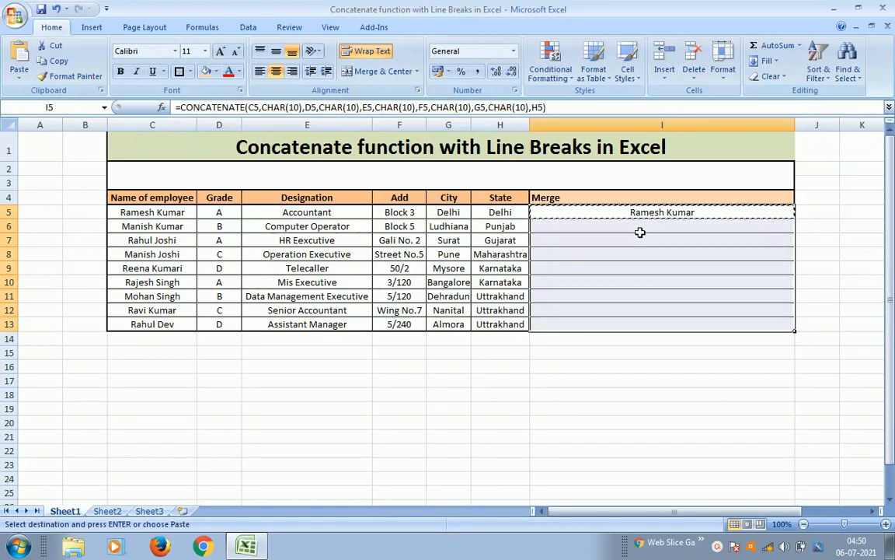
{"action": "key", "text": "ctrl+v"}
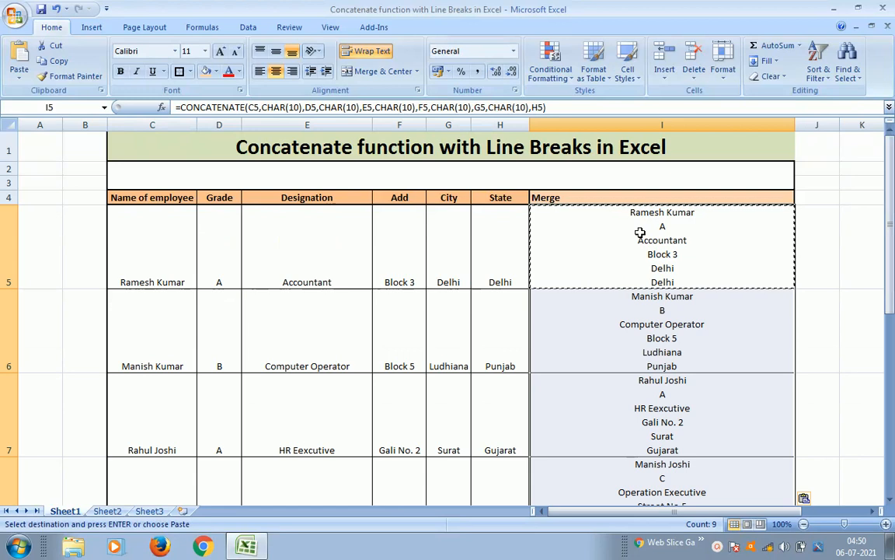
{"action": "key", "text": "Escape"}
{"action": "left_click", "coordinate": [640, 233]}
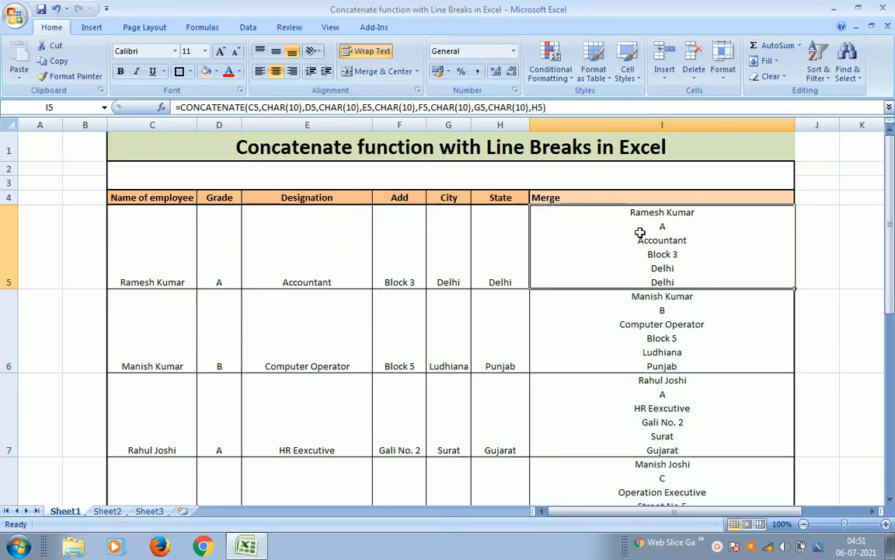